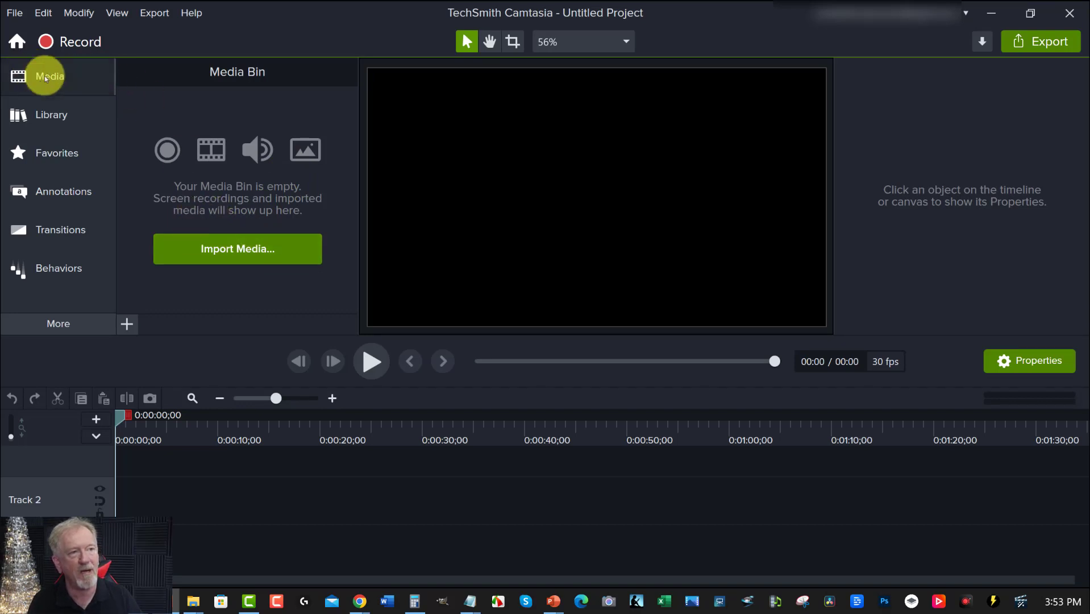
Import the Video-2-Lesson-1-Affiliate-Marketing video from the PLR-VIDEOS folder and place it at the start of Track 1.
click(235, 250)
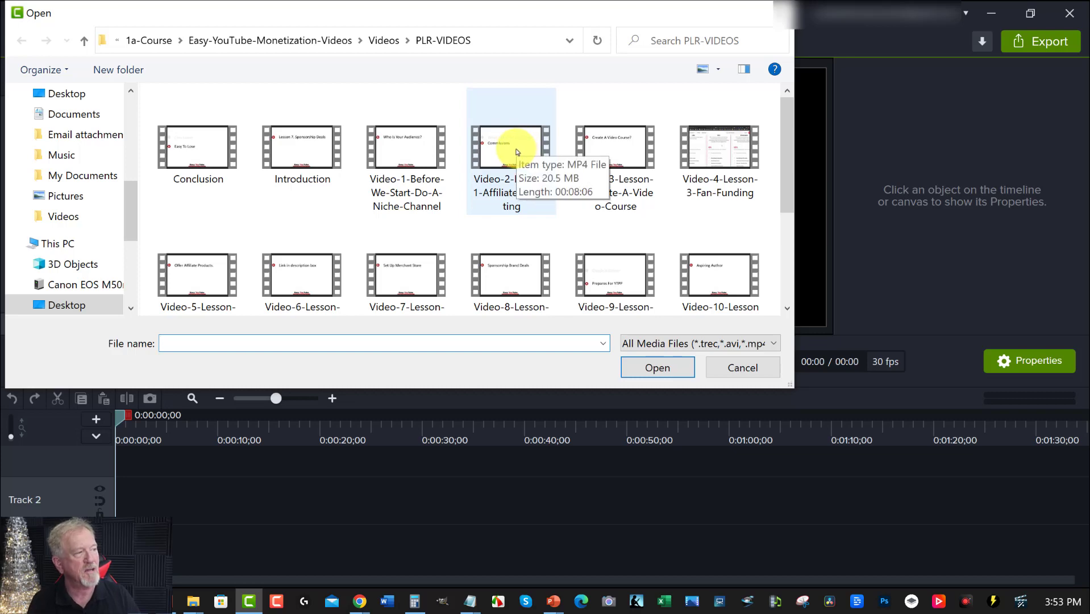
double_click(518, 152)
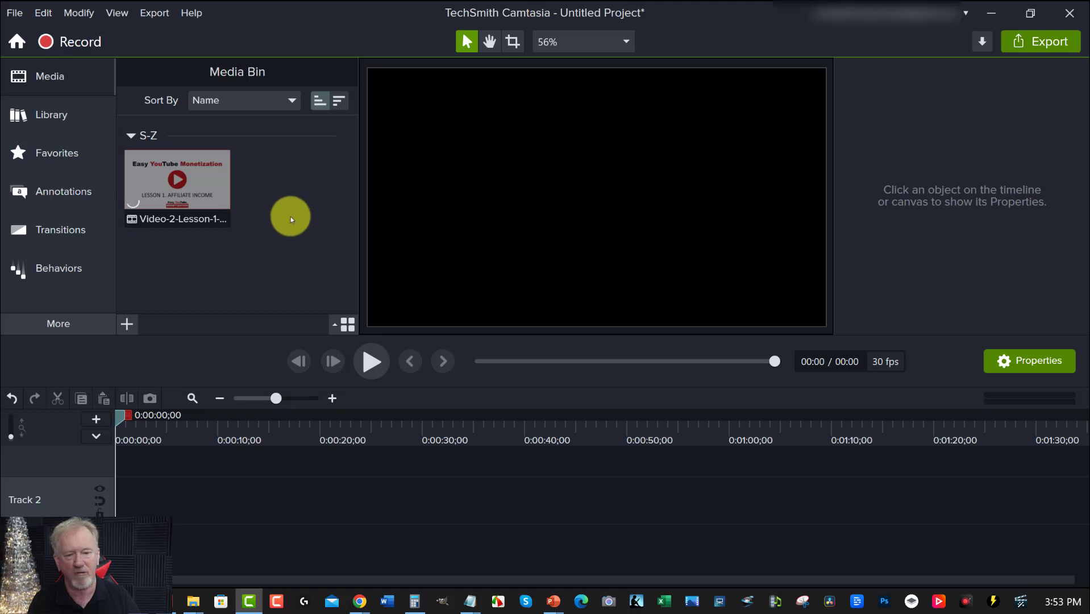
drag(177, 181, 117, 549)
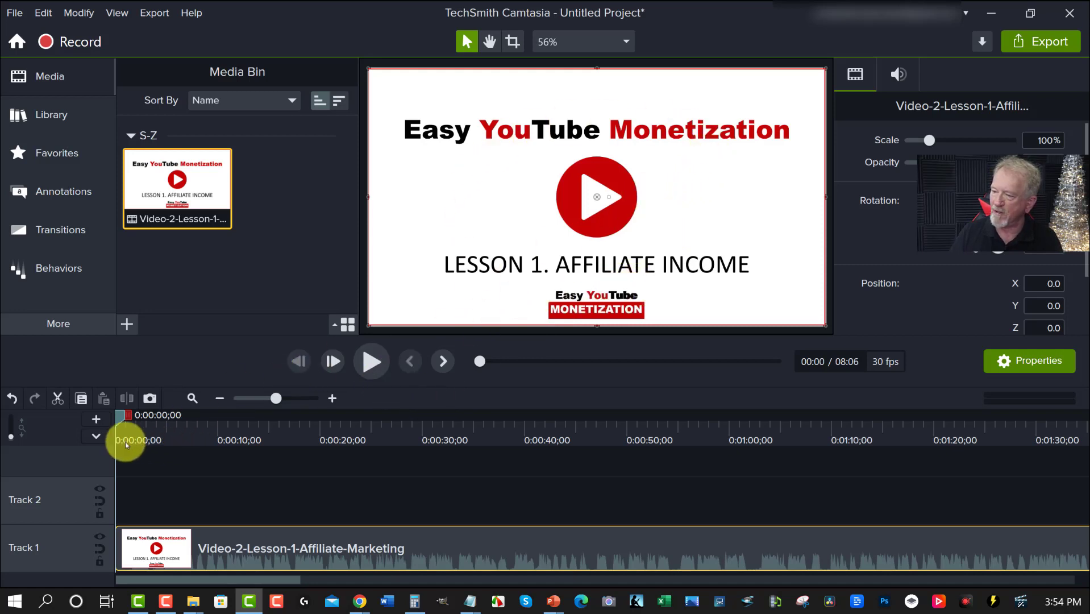
Split the Track 1 clip at 0:00:01;17, just after the lesson title disappears.
drag(277, 402, 339, 398)
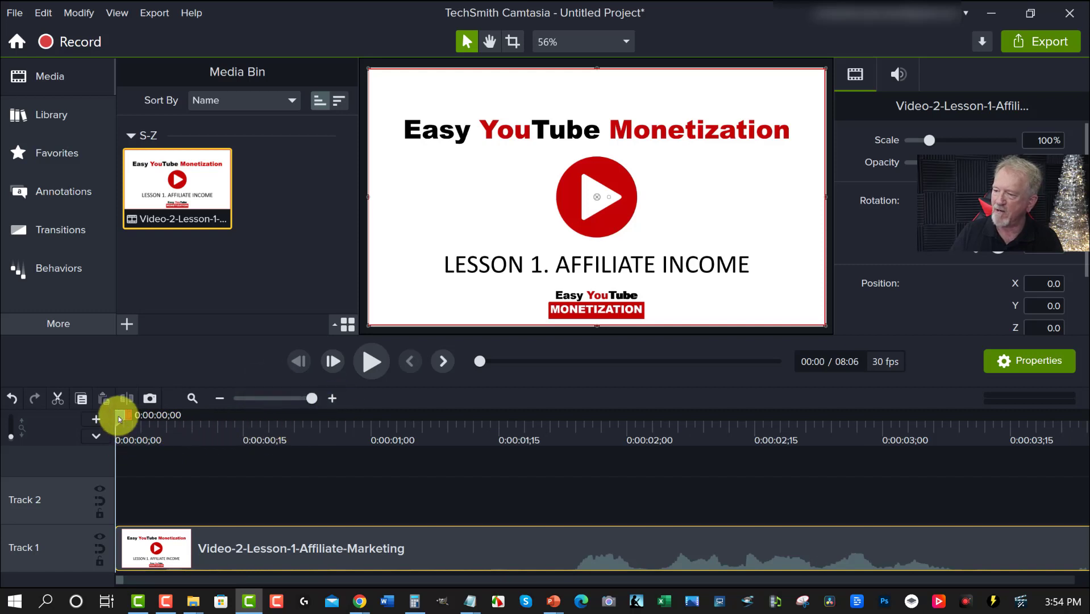
drag(119, 419, 508, 435)
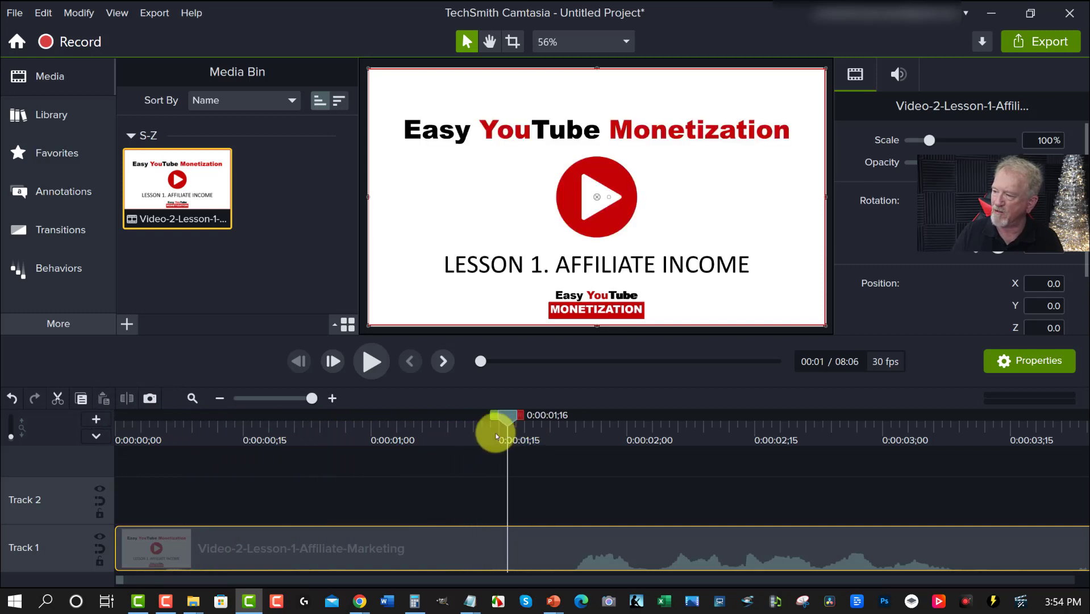
click(333, 361)
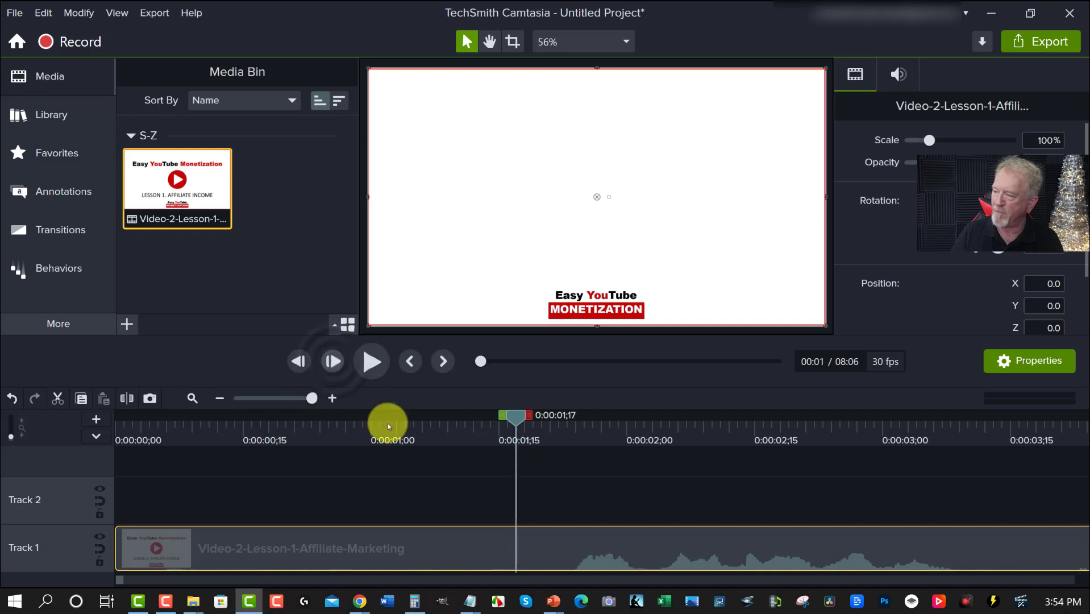
drag(437, 459, 413, 556)
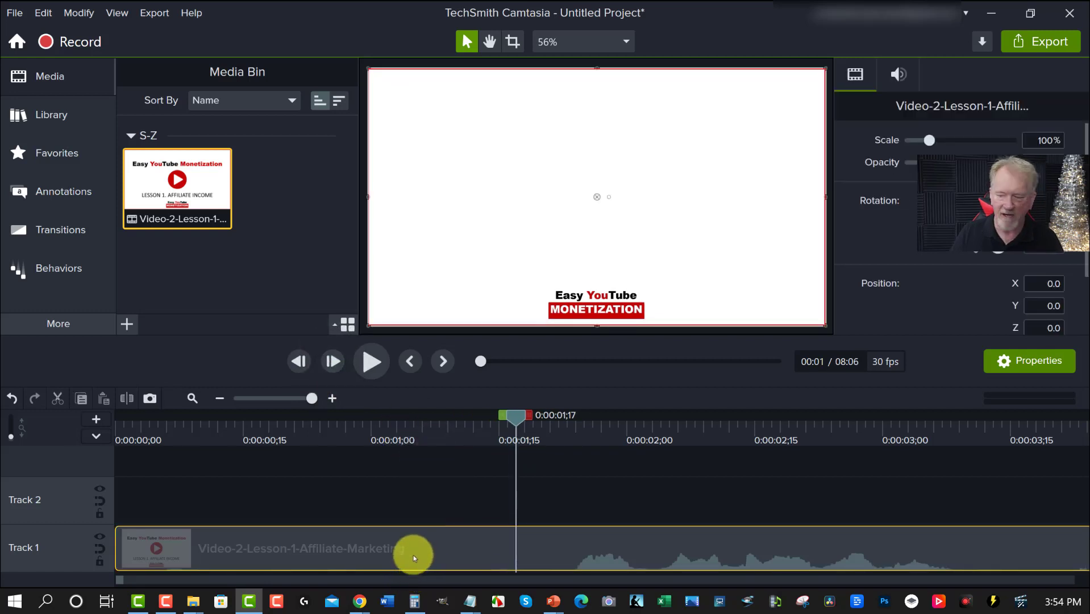
click(126, 400)
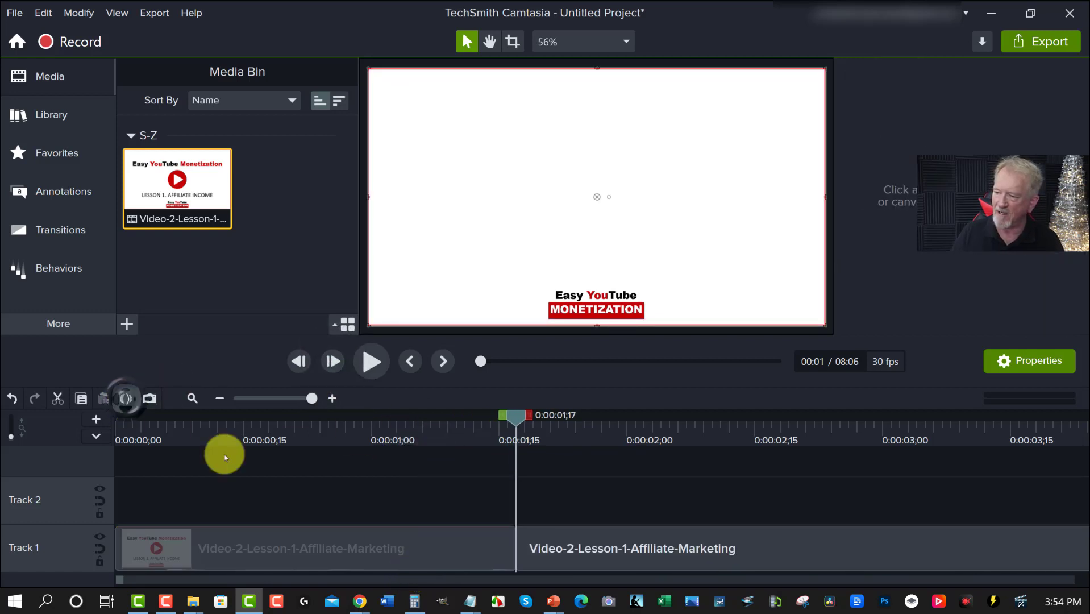
Delete the title segment before the split and shift the remaining clip to the start of Track 1, returning the playhead to 0:00:00;00.
click(371, 538)
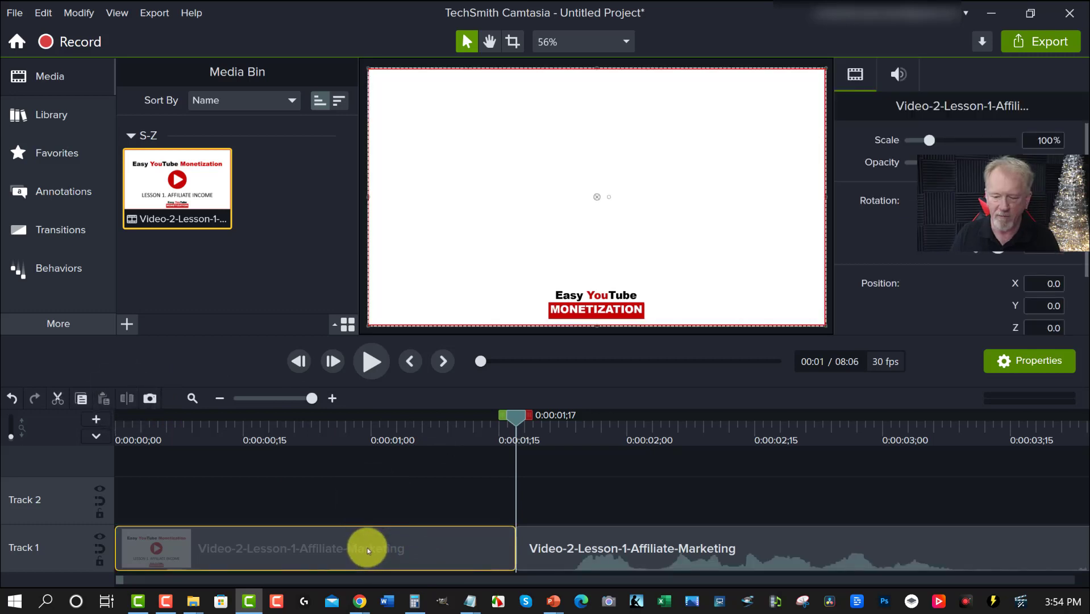
key(Delete)
drag(657, 549, 110, 572)
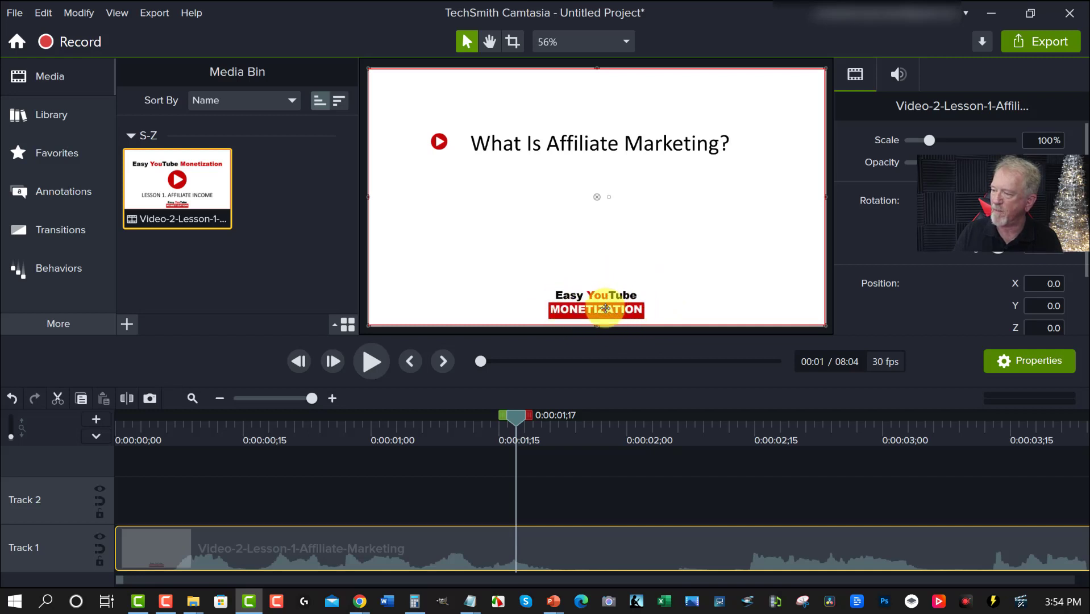
drag(515, 415, 22, 436)
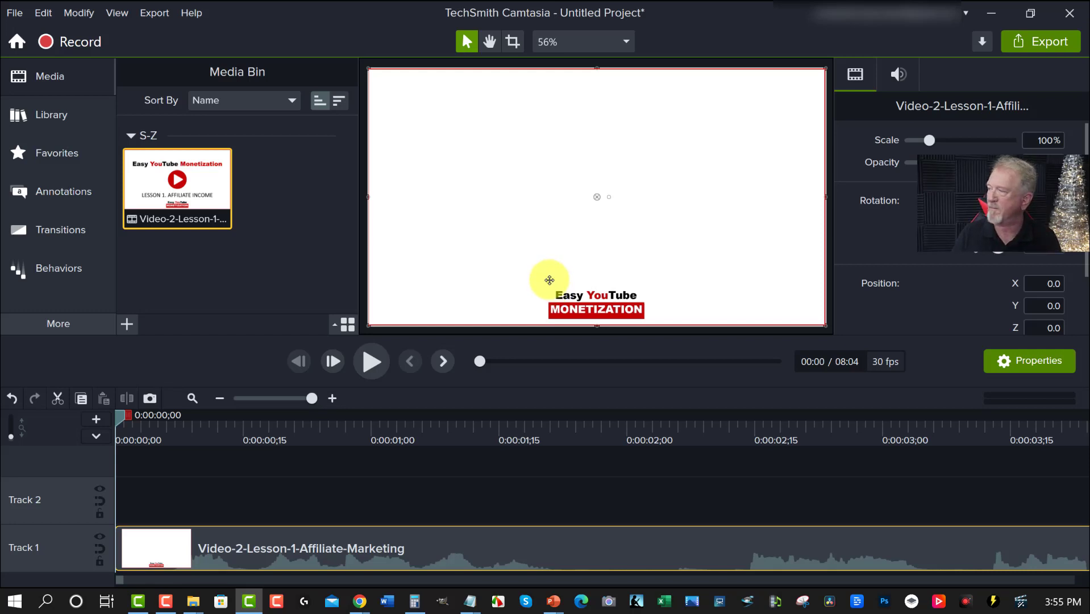
Import the Black & White Minimalist Business Logo image from the PLR Training Videos folder into the media bin.
click(317, 175)
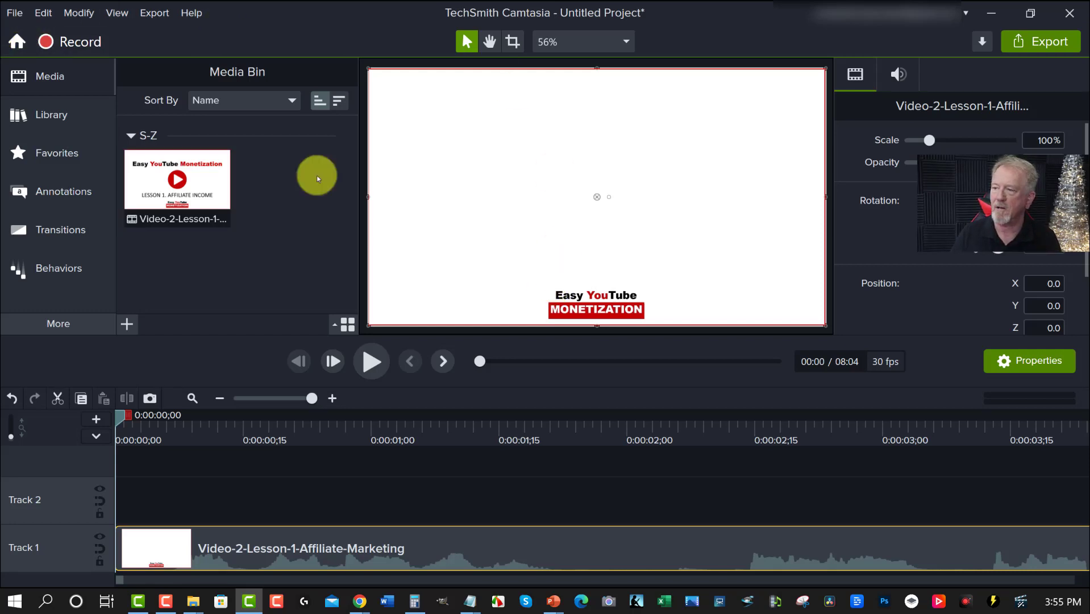
click(127, 324)
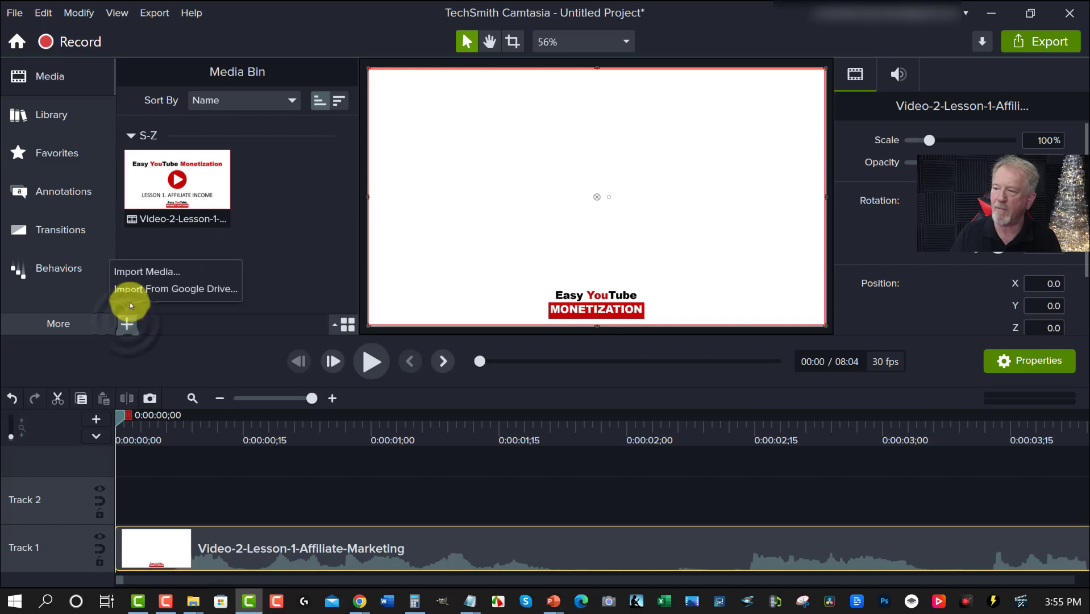
click(141, 272)
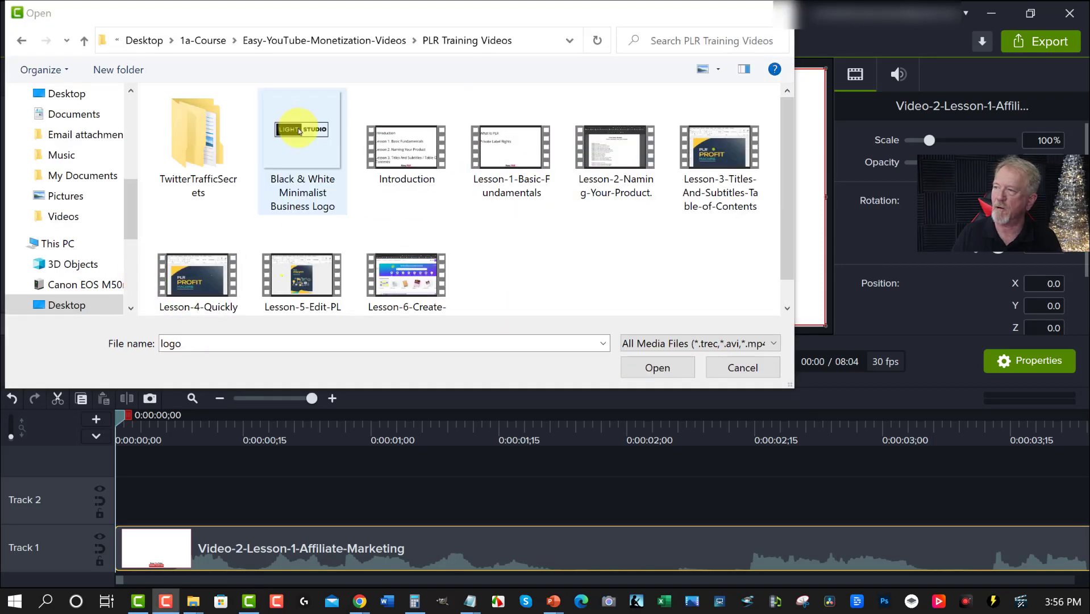
double_click(299, 131)
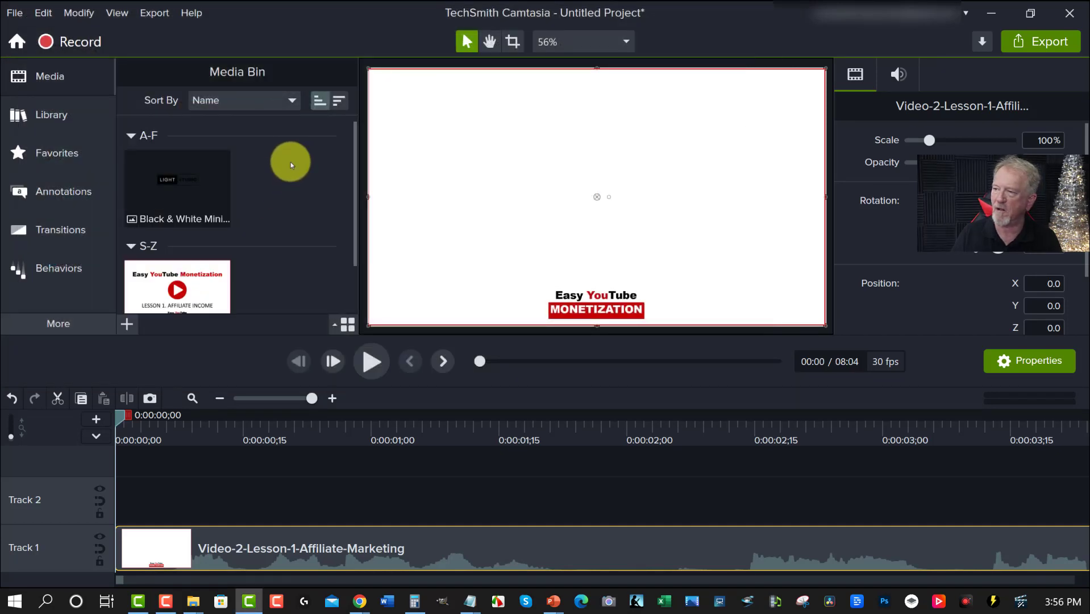
click(171, 181)
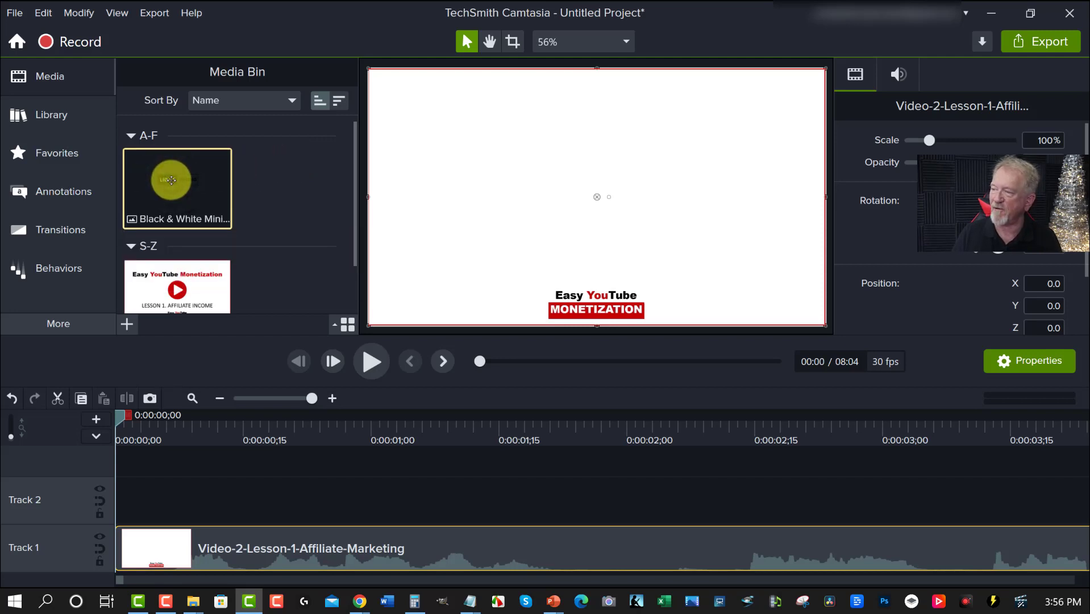
drag(322, 198, 172, 192)
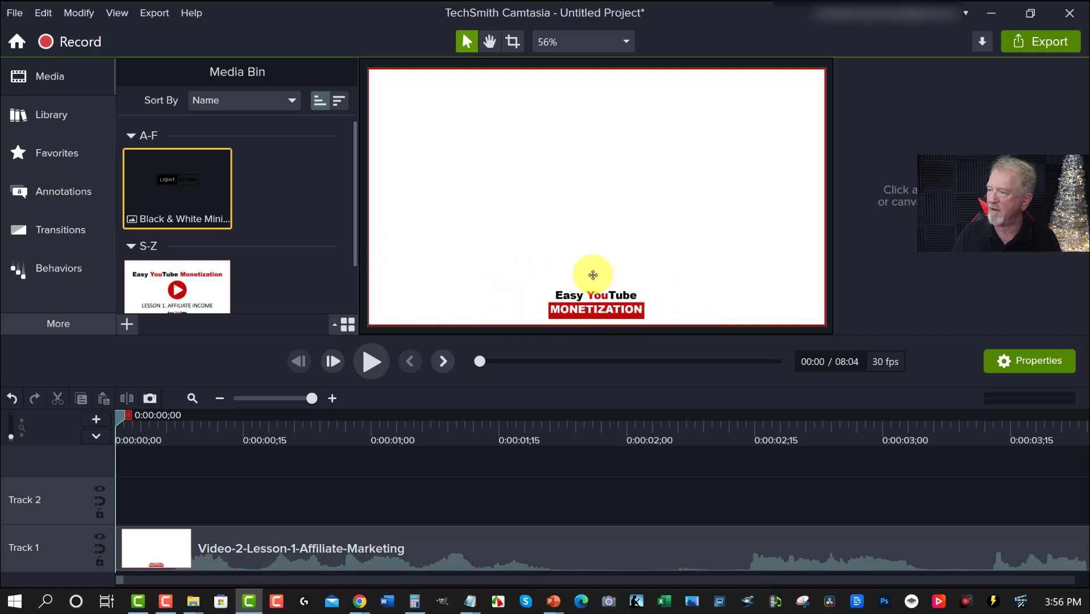
drag(167, 172, 188, 190)
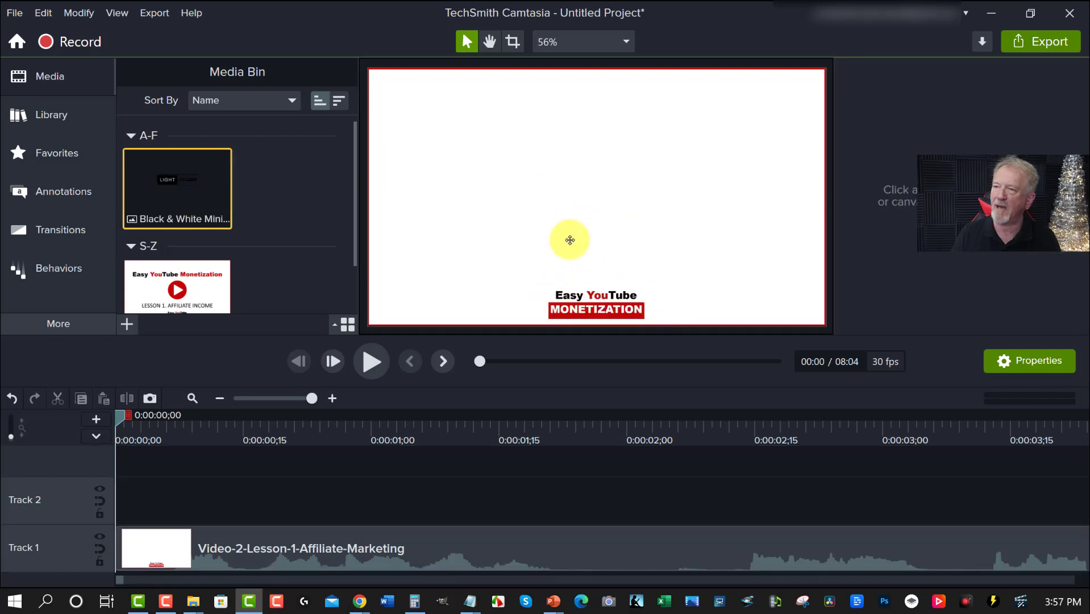
Show callouts of all styles and place the white rectangle text callout over the Easy YouTube Monetization logo in the video.
click(59, 192)
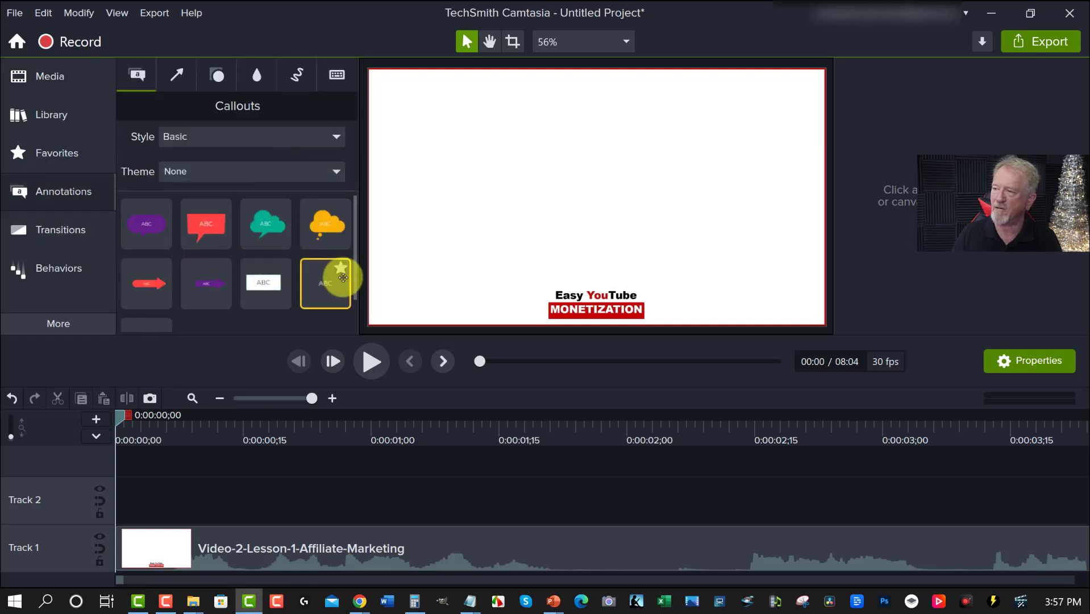
scroll(352, 273, down, 2)
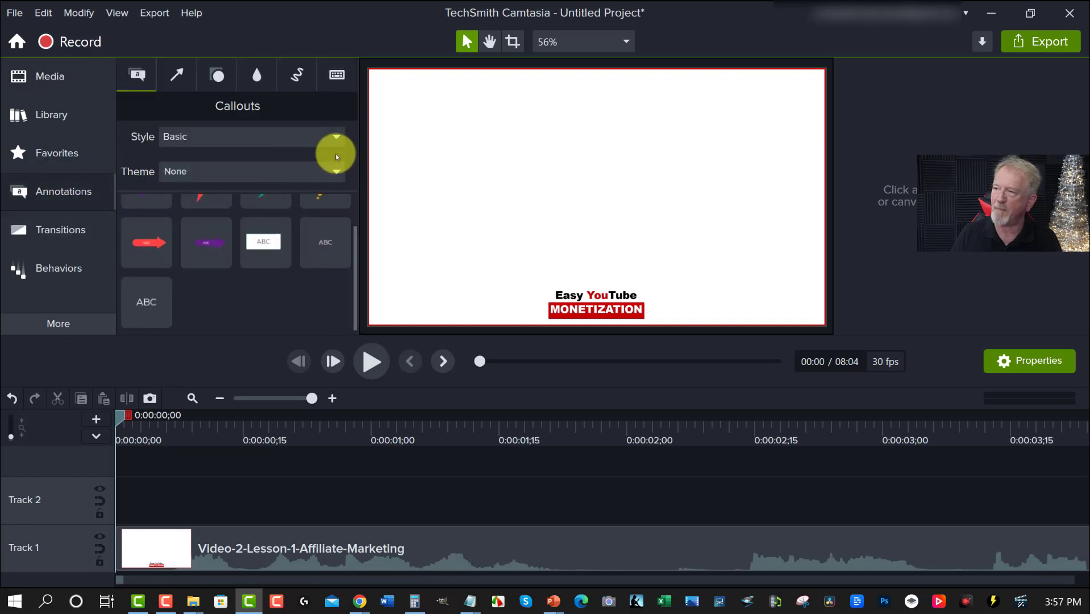
click(334, 171)
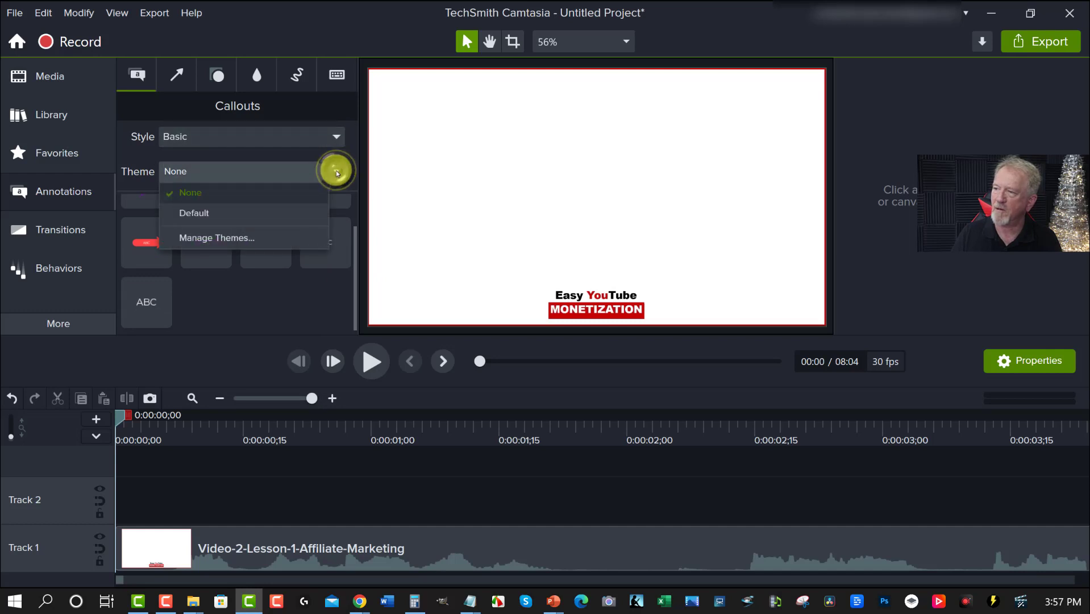
click(334, 170)
click(337, 139)
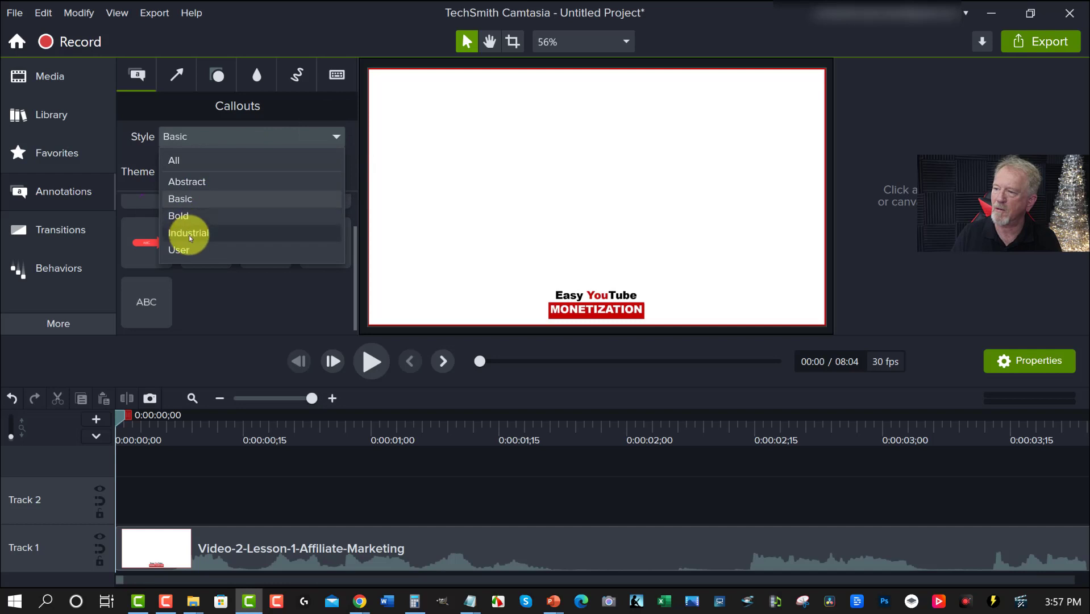
click(183, 199)
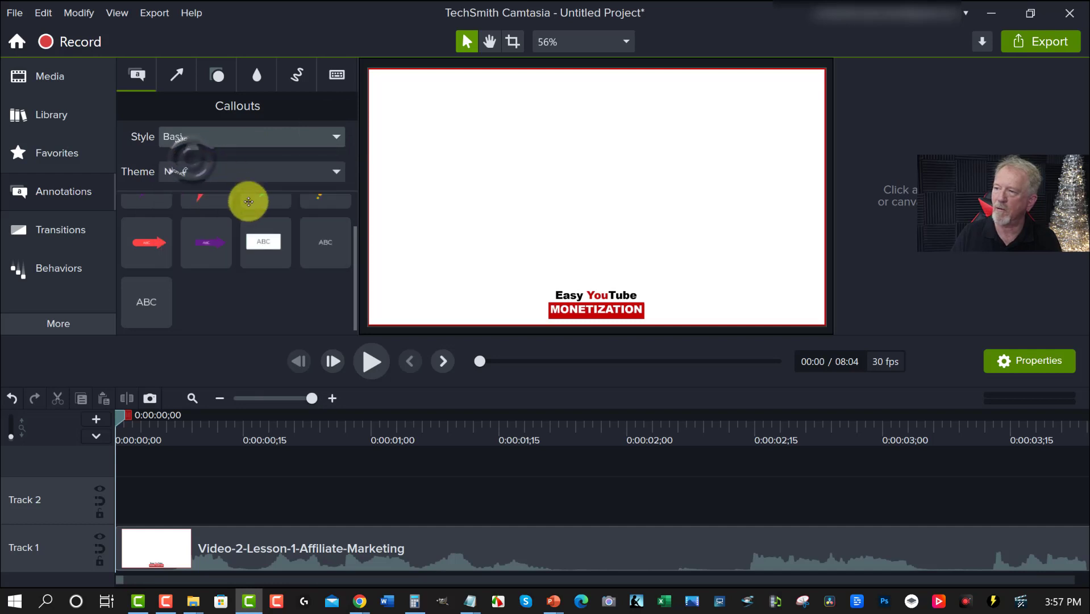
scroll(269, 265, down, 5)
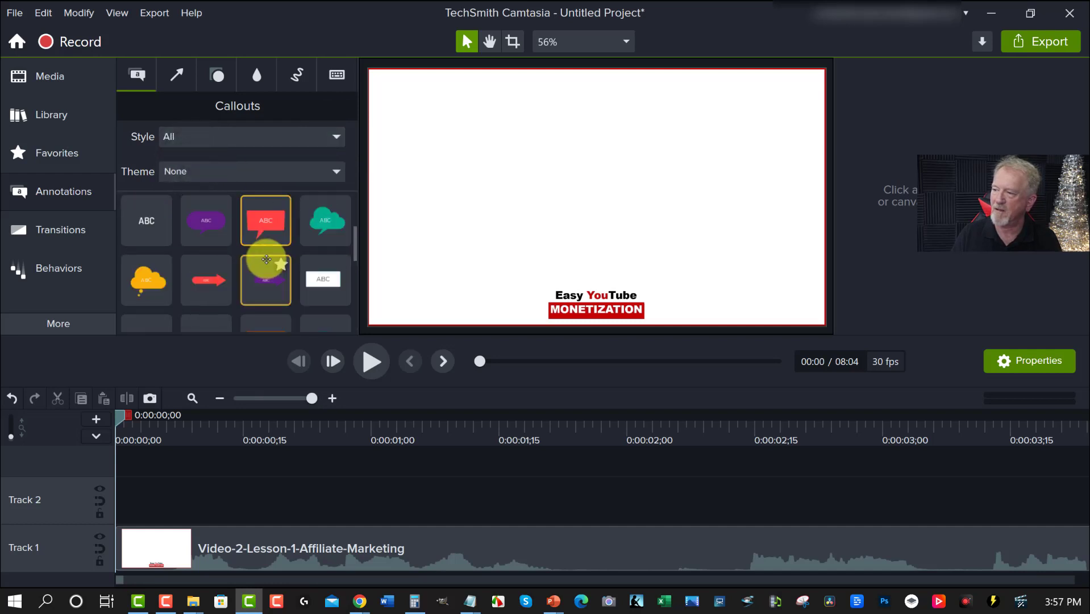
drag(474, 268, 588, 301)
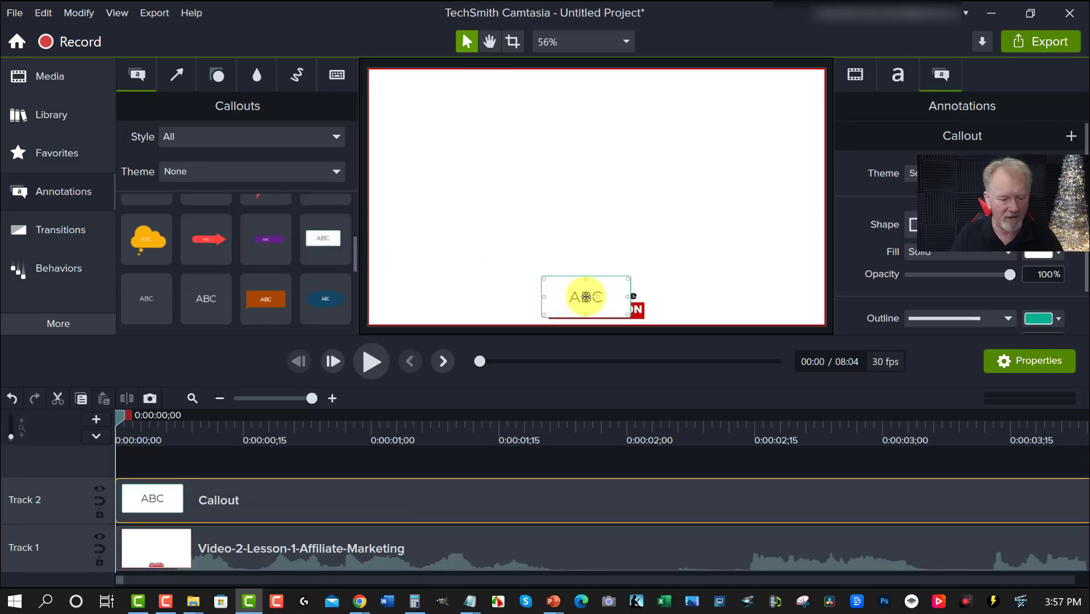
Reposition and widen the white callout until it fully covers the Easy YouTube Monetization logo.
scroll(585, 297, up, 4)
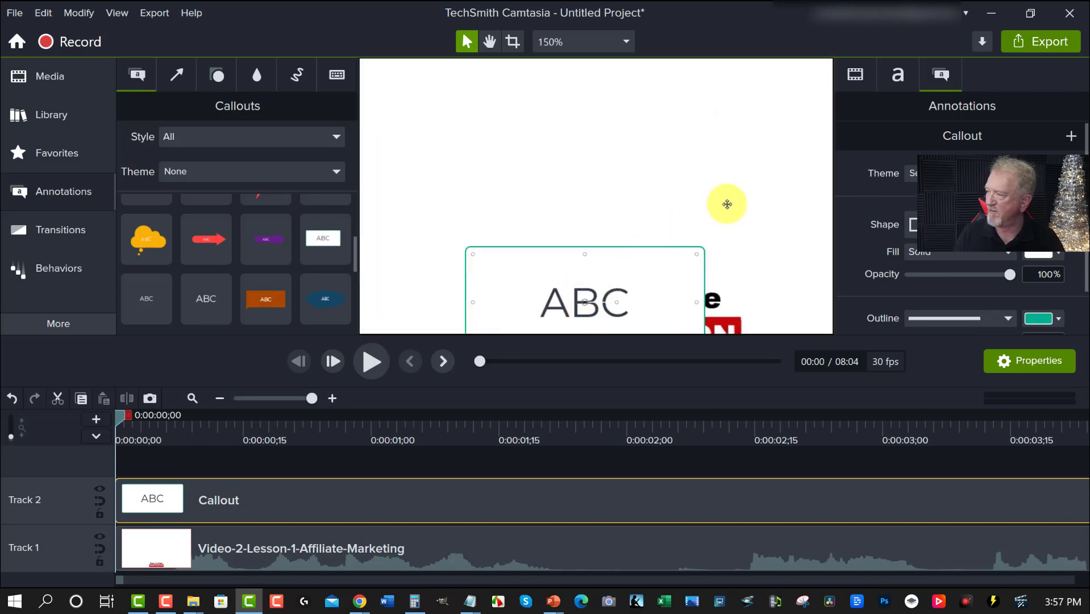
click(490, 42)
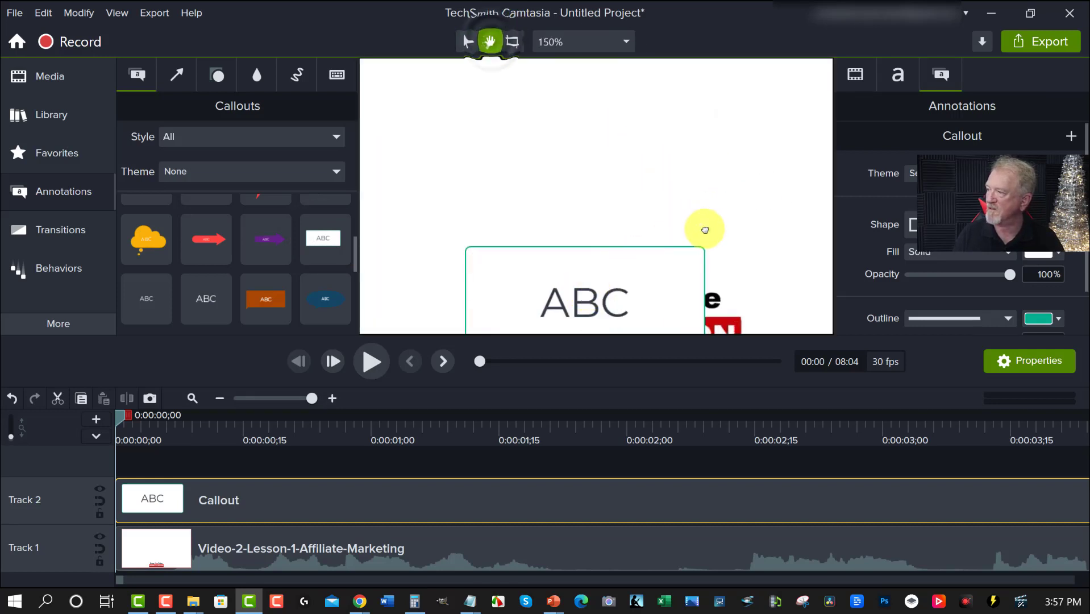
drag(706, 228, 706, 147)
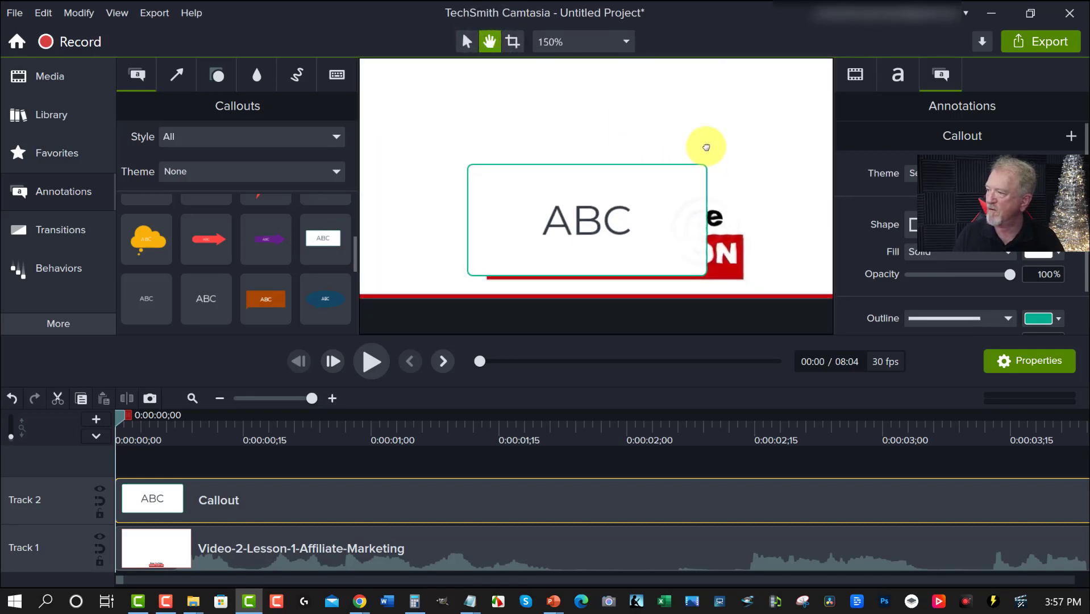
click(465, 42)
drag(567, 243, 581, 254)
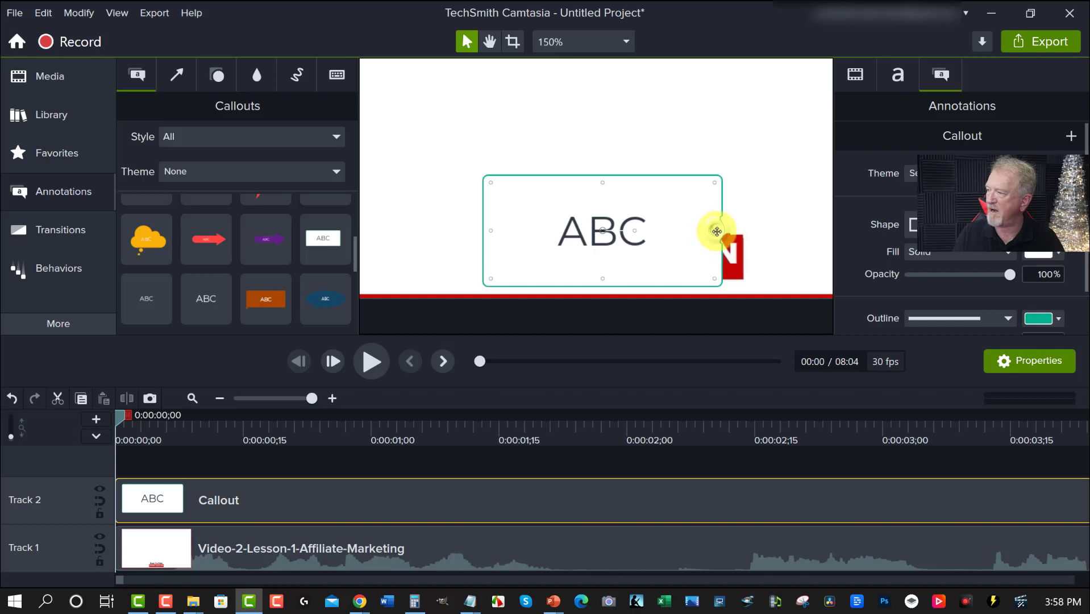
drag(720, 232, 769, 232)
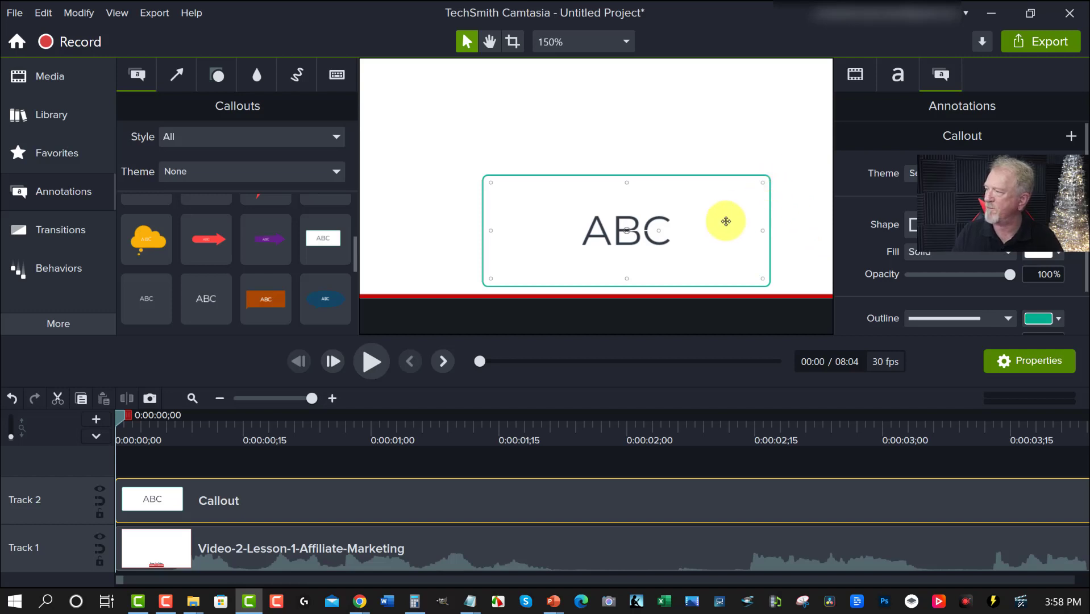
Clear the ABC text from the callout and set its outline color to white (#FFFFFF).
double_click(616, 234)
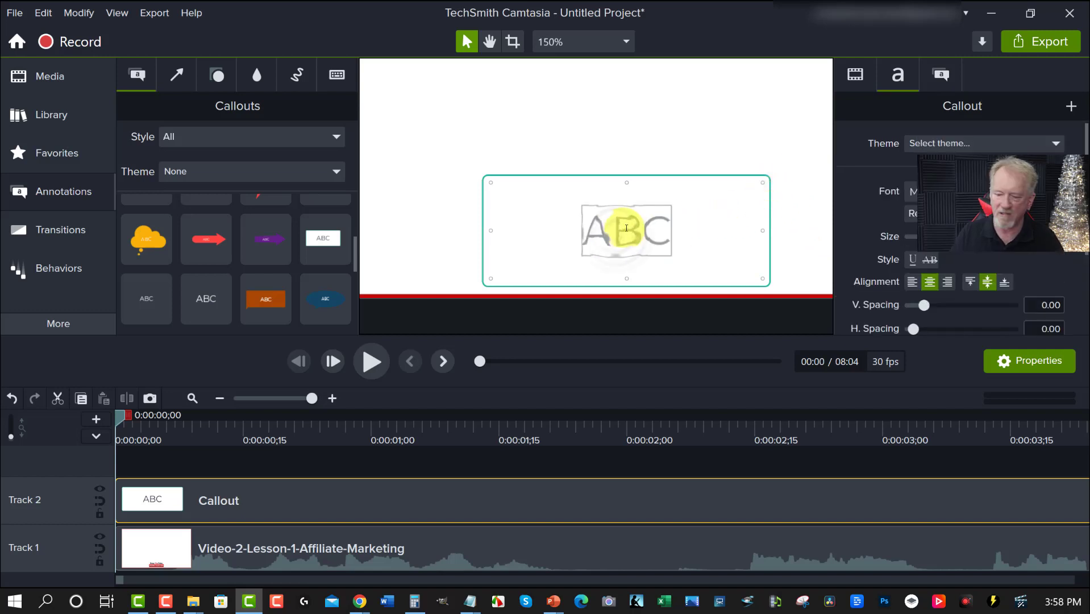
key(BackSpace)
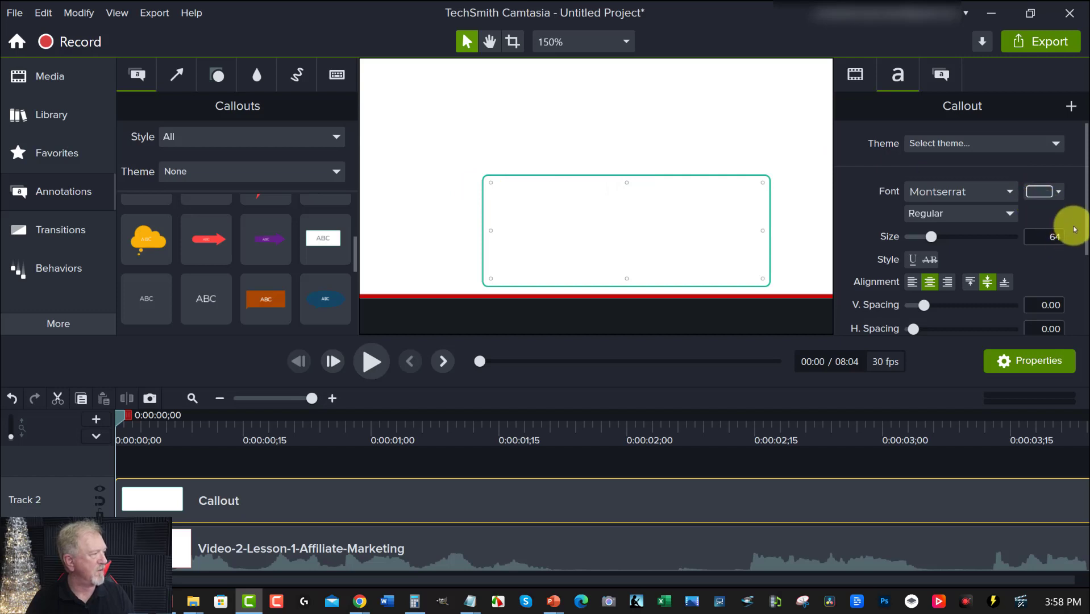
drag(1084, 217, 1083, 193)
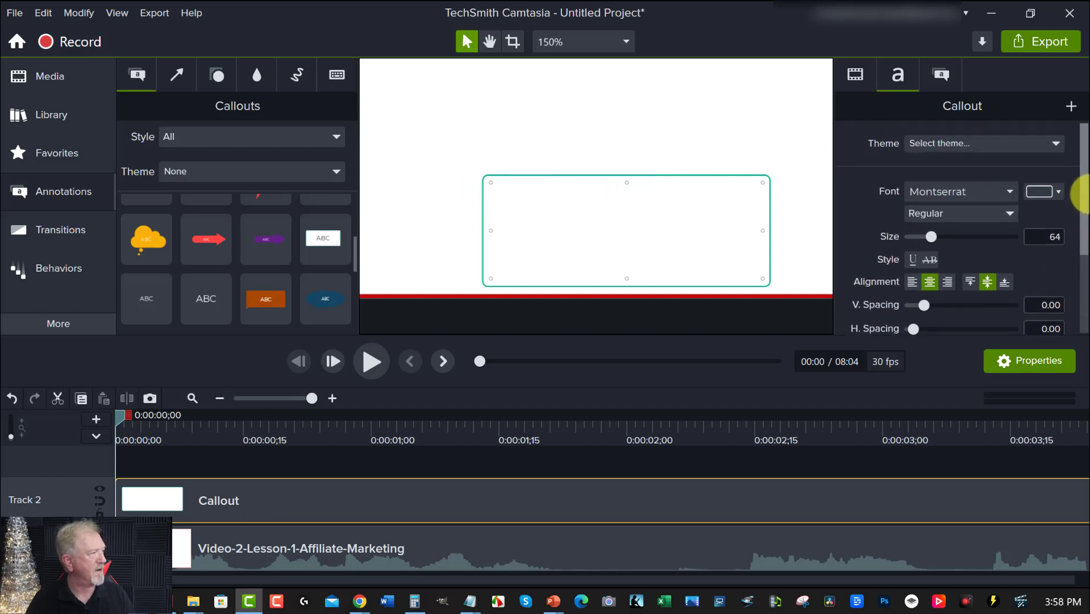
click(942, 75)
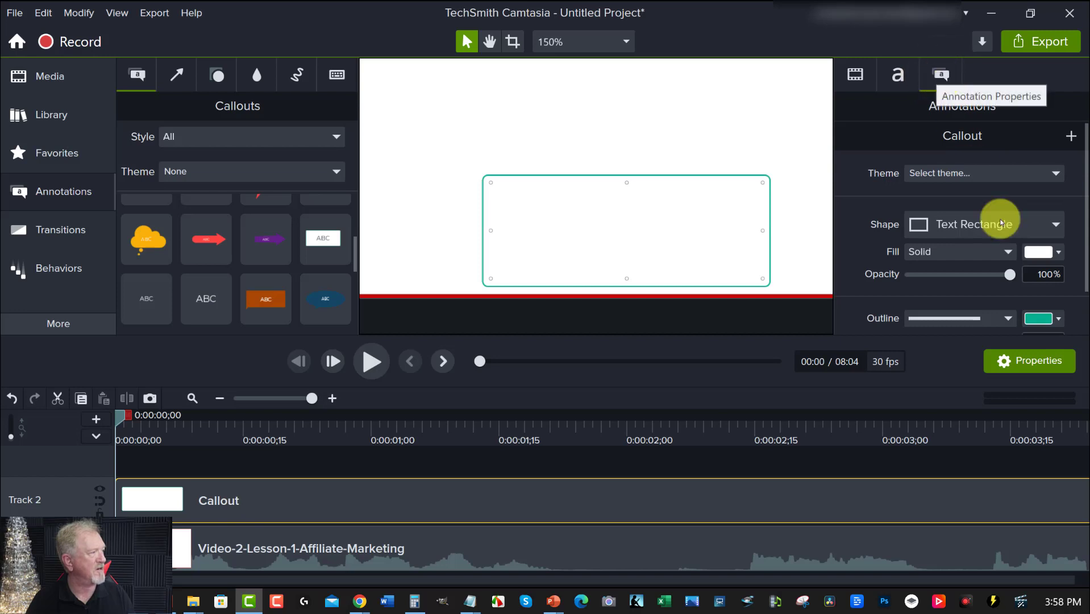
click(1060, 320)
drag(969, 402, 898, 391)
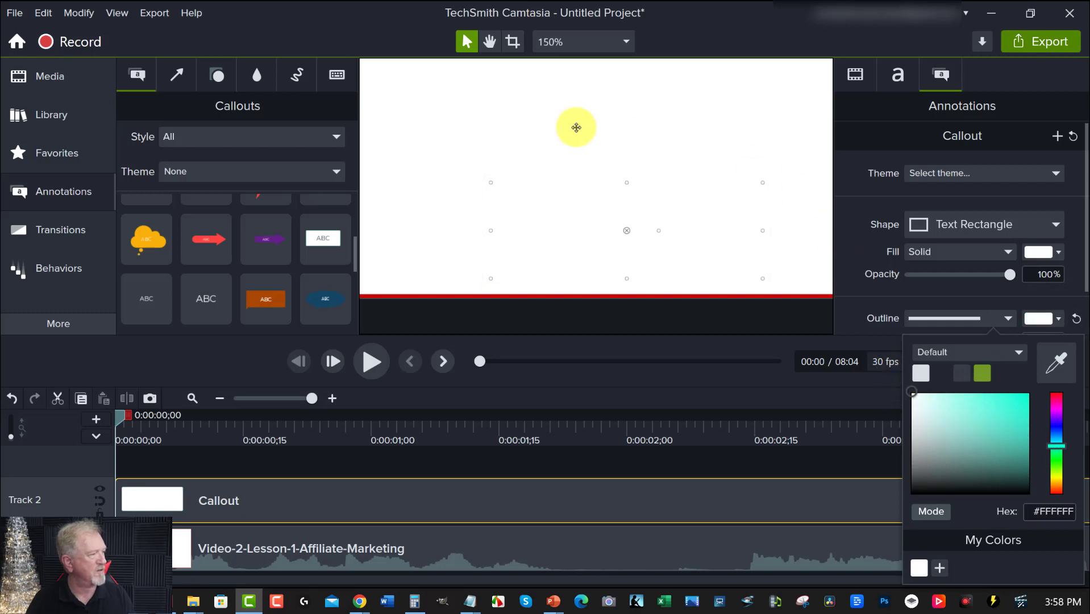
Place the Black & White Minimalist Business Logo image over the white callout, centred near the lower edge of the video frame.
click(462, 123)
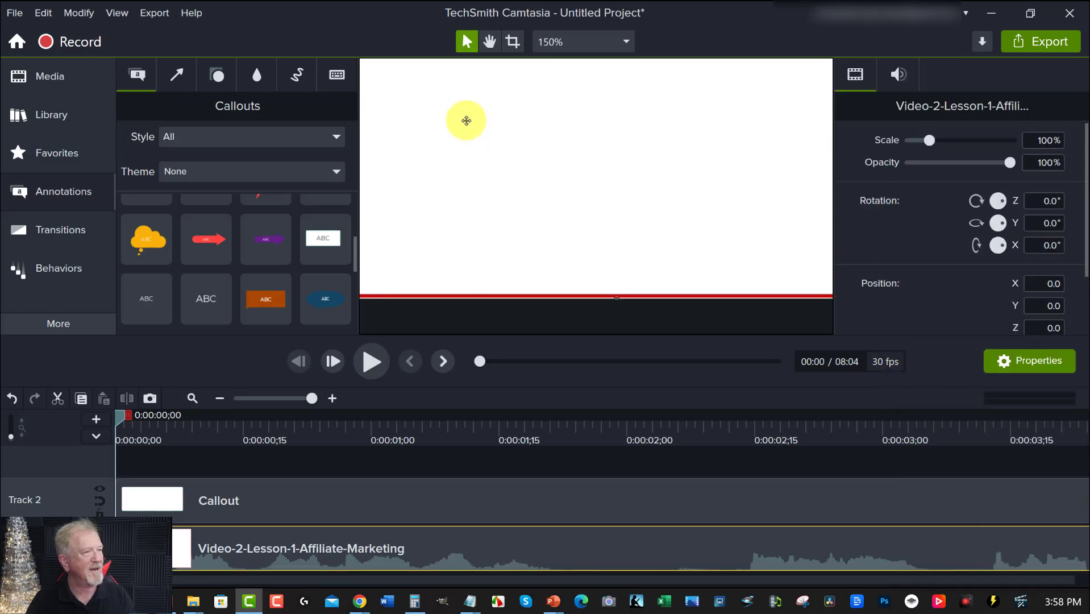
click(39, 76)
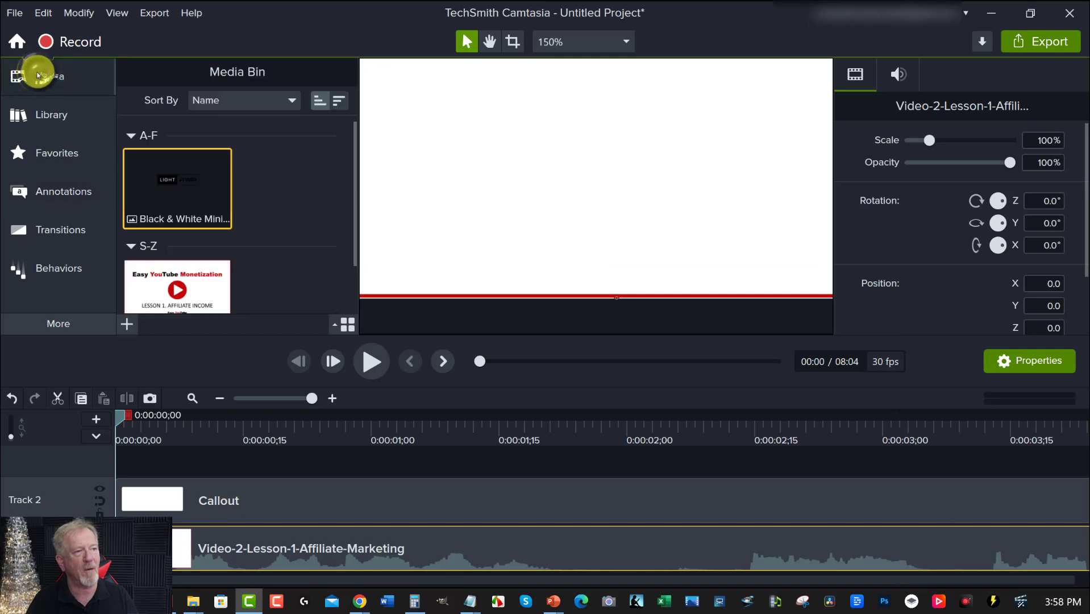
drag(170, 183, 614, 245)
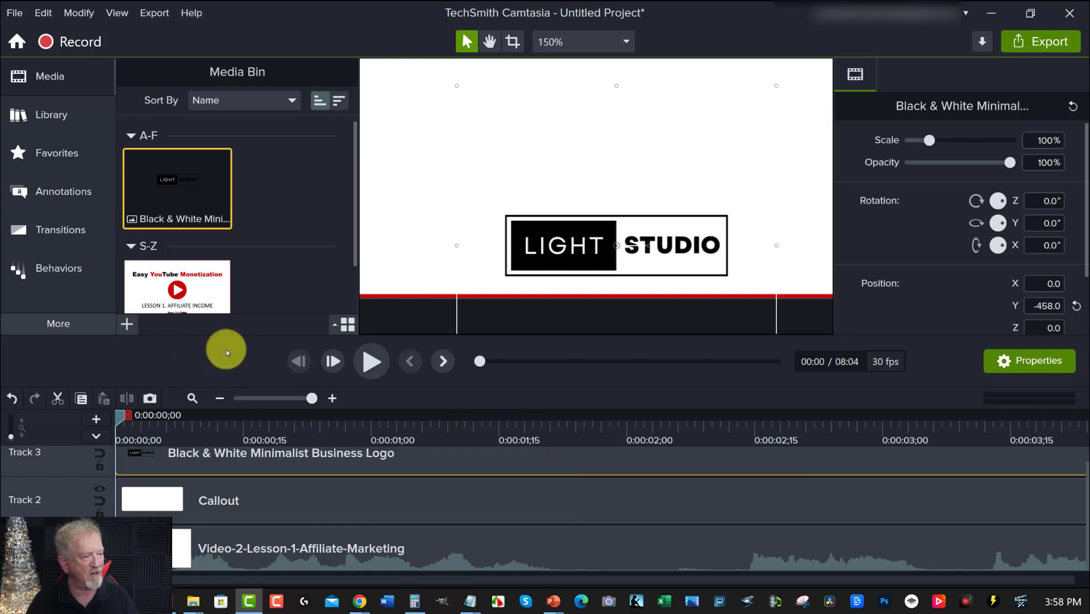
scroll(570, 171, down, 4)
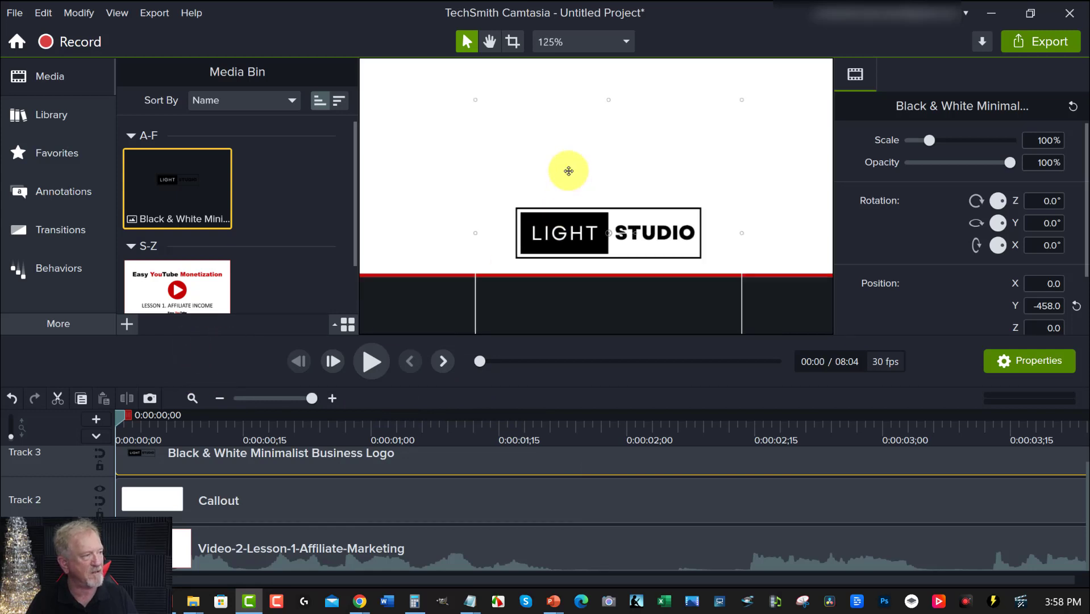
click(628, 42)
click(581, 63)
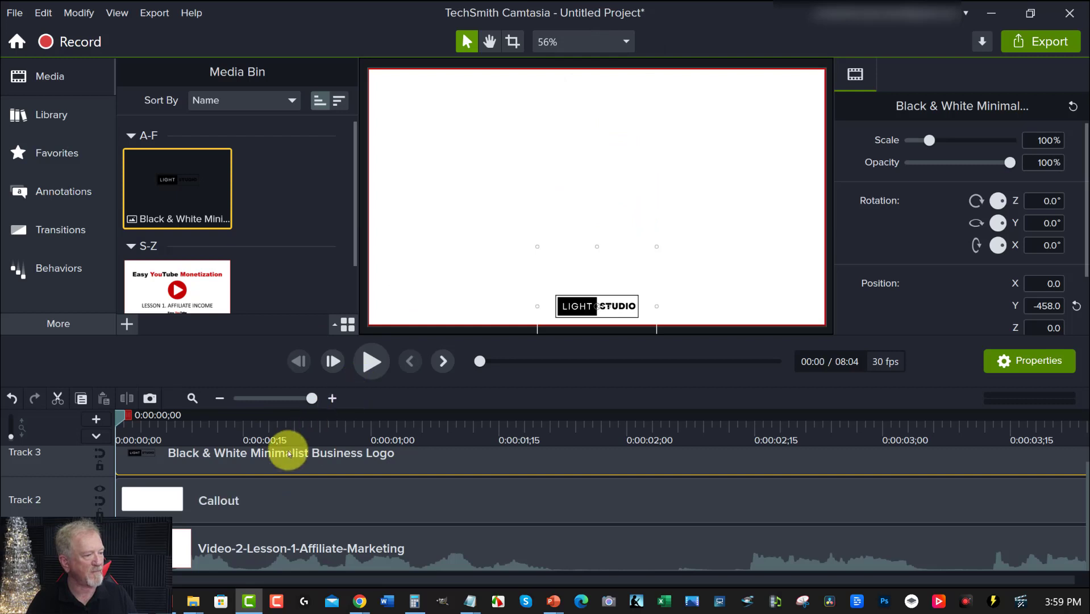
Extend the logo and callout clips along the timeline to the end of the Video-2-Lesson-1-Affiliate-Marketing clip.
click(244, 398)
click(245, 398)
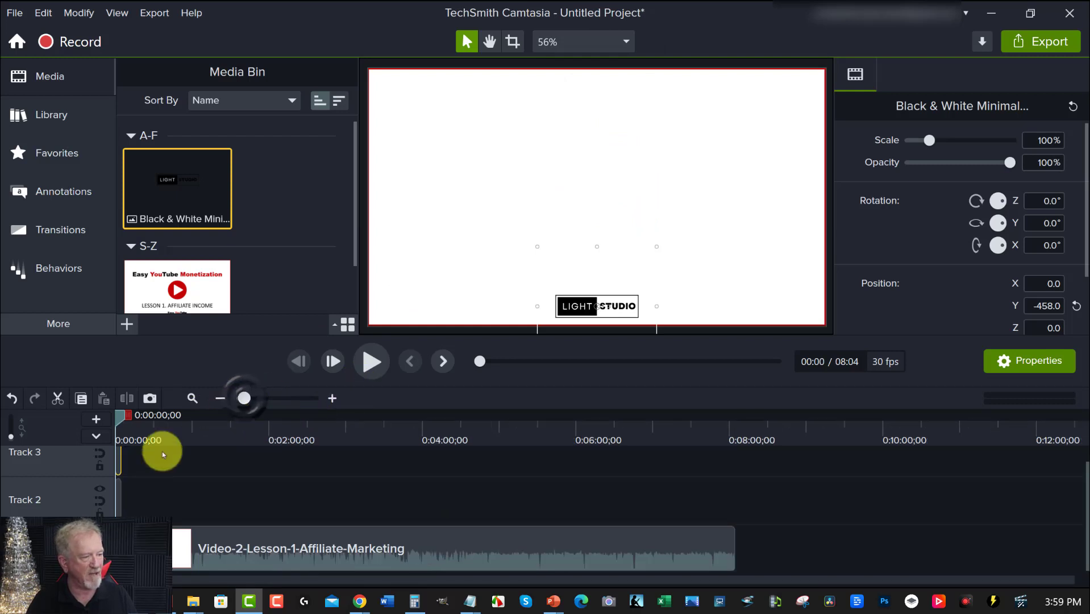
drag(244, 398, 281, 396)
drag(200, 461, 940, 468)
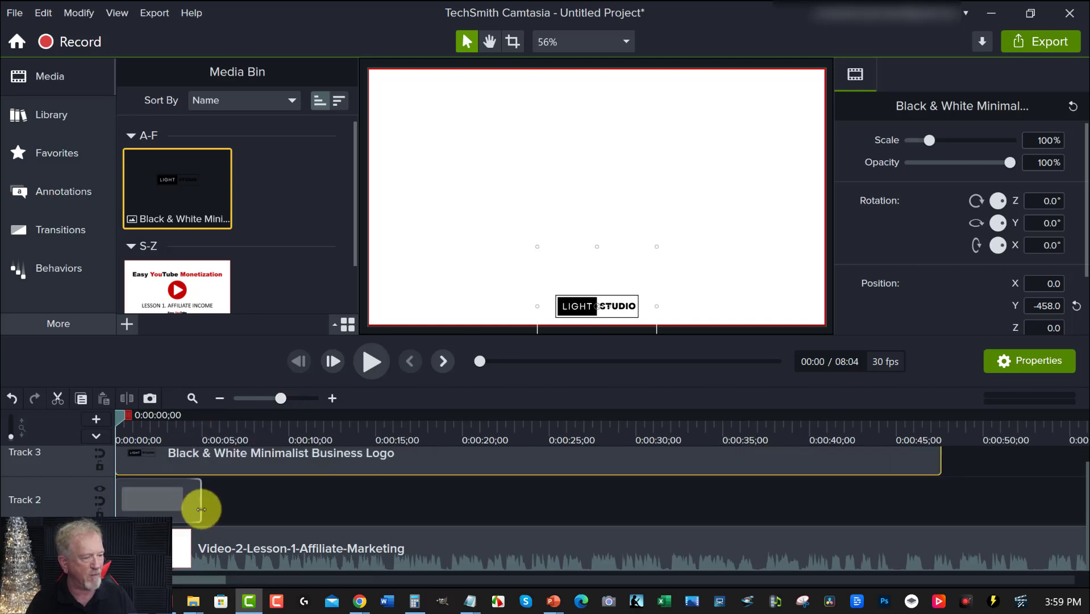
mouse_move(201, 509)
mouse_down()
mouse_move(760, 510)
mouse_move(933, 489)
mouse_up()
click(960, 461)
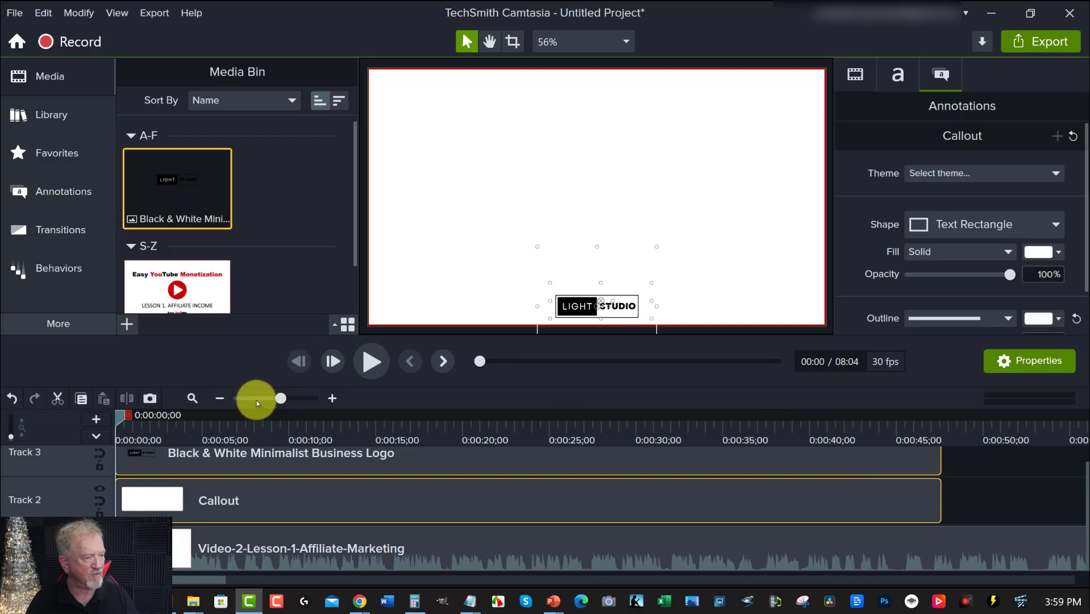
click(256, 401)
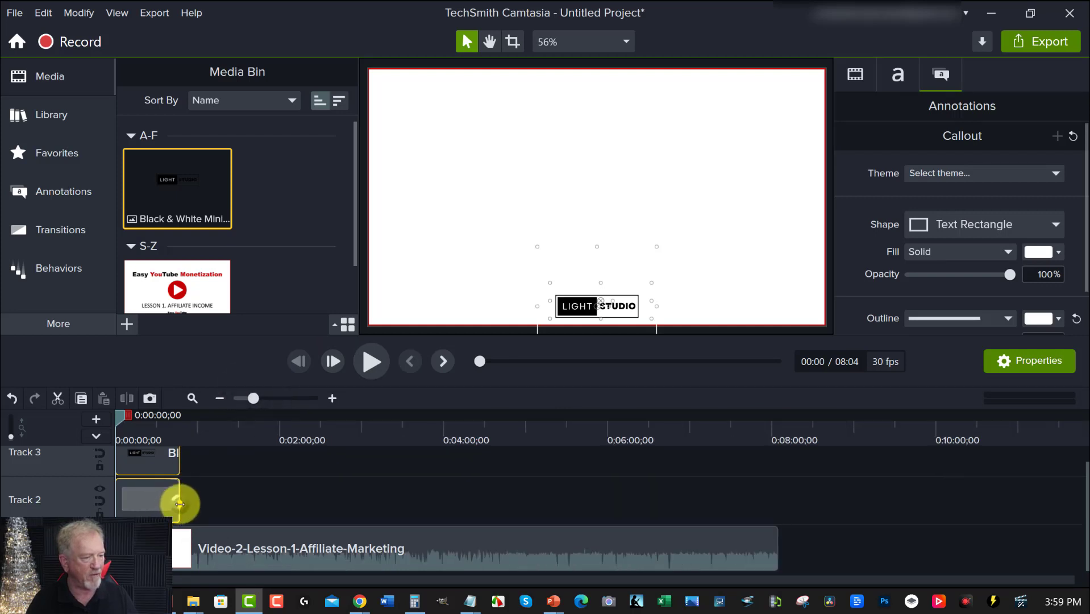
drag(180, 504, 788, 517)
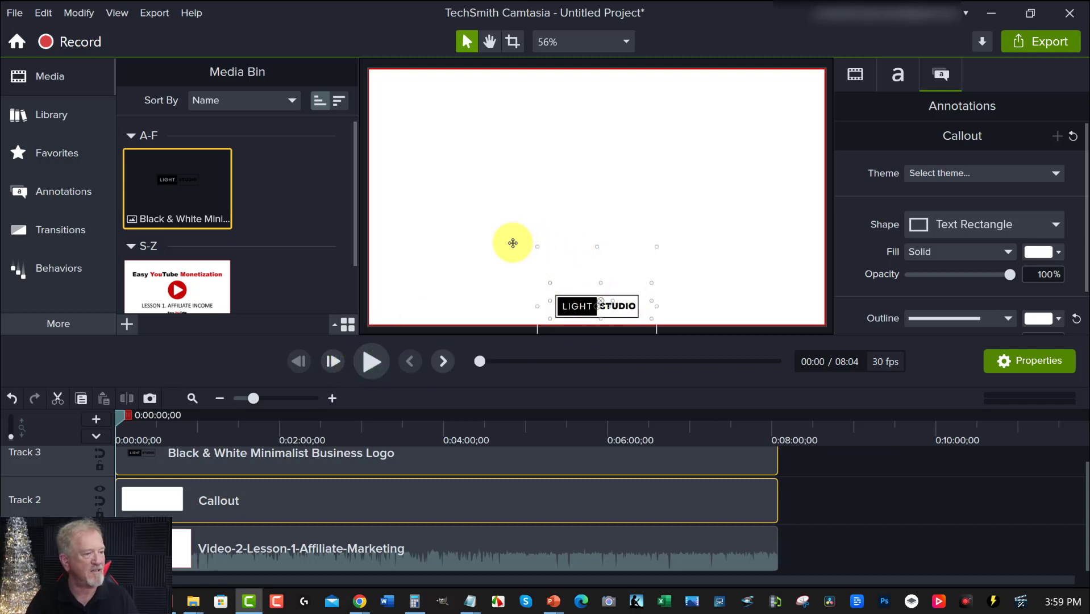
click(304, 206)
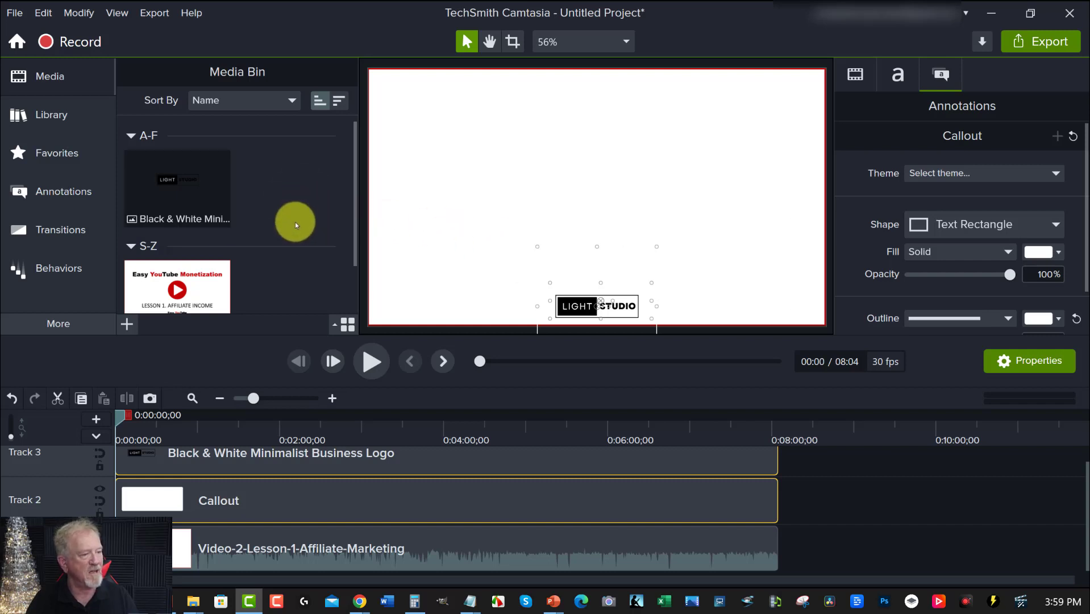
Play the video from the start and check the logo and white cover at around 2:28 and 3:25.
click(368, 361)
click(108, 415)
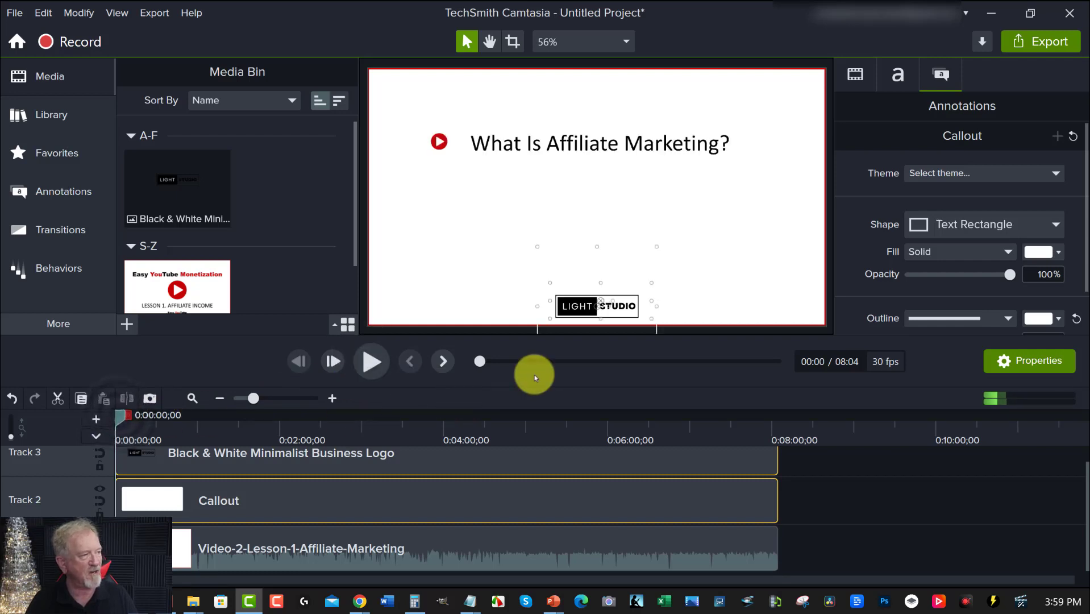
click(317, 415)
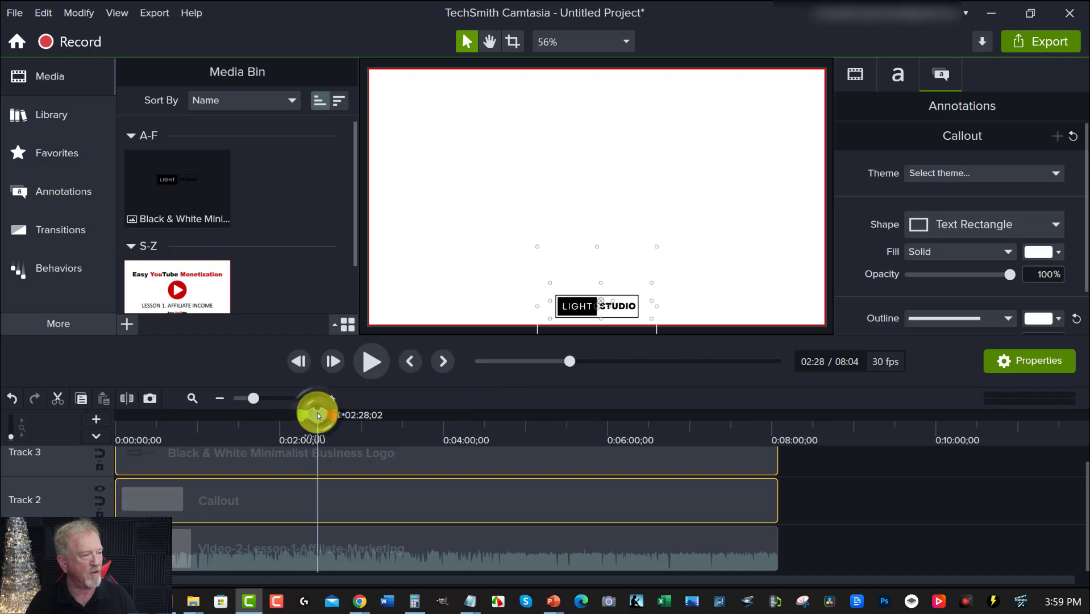
click(395, 418)
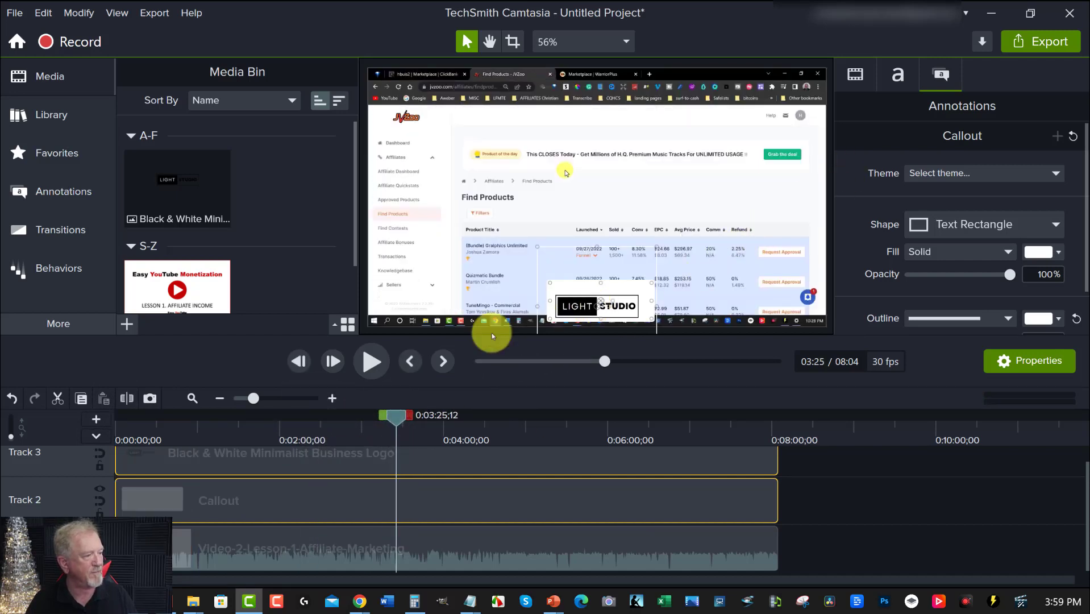
Split the logo and callout clips at 0:01:42;03, the first frame where the slides change to the ClickBank screen recording.
drag(395, 415, 253, 445)
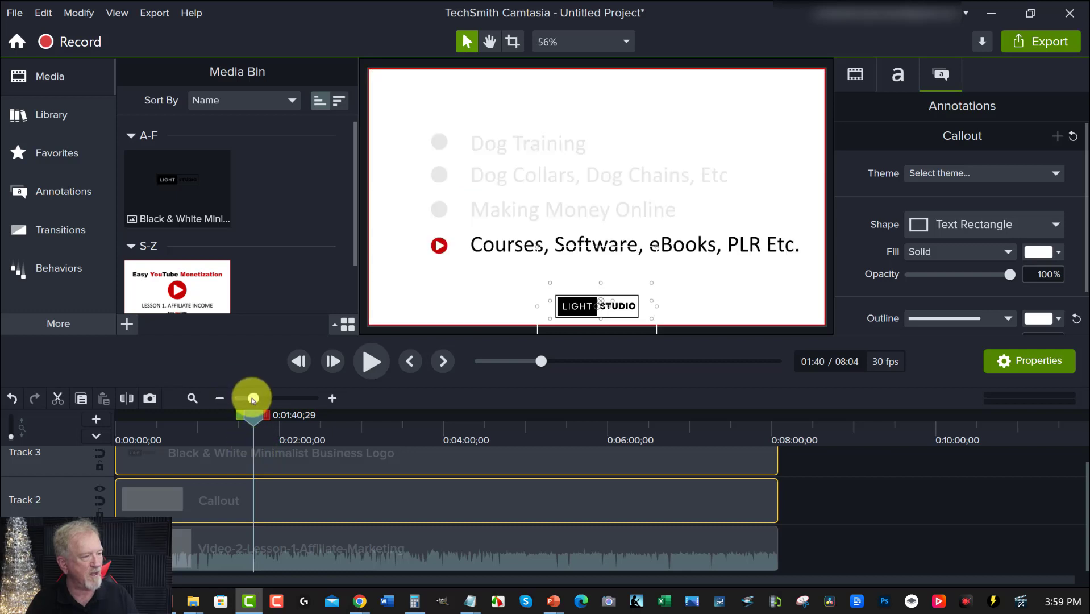
drag(254, 399, 311, 398)
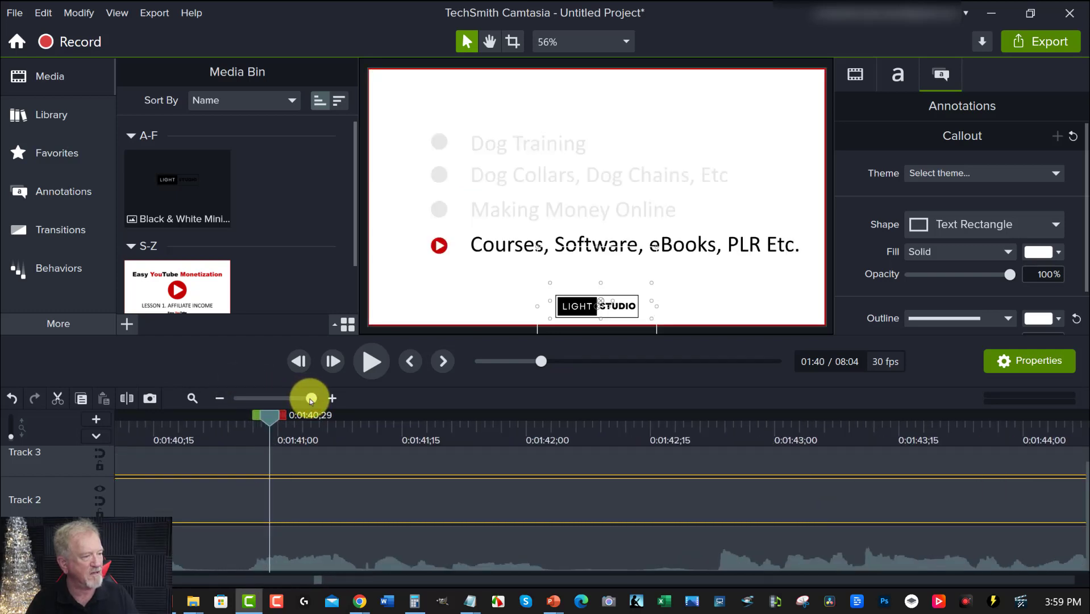
click(333, 362)
click(333, 361)
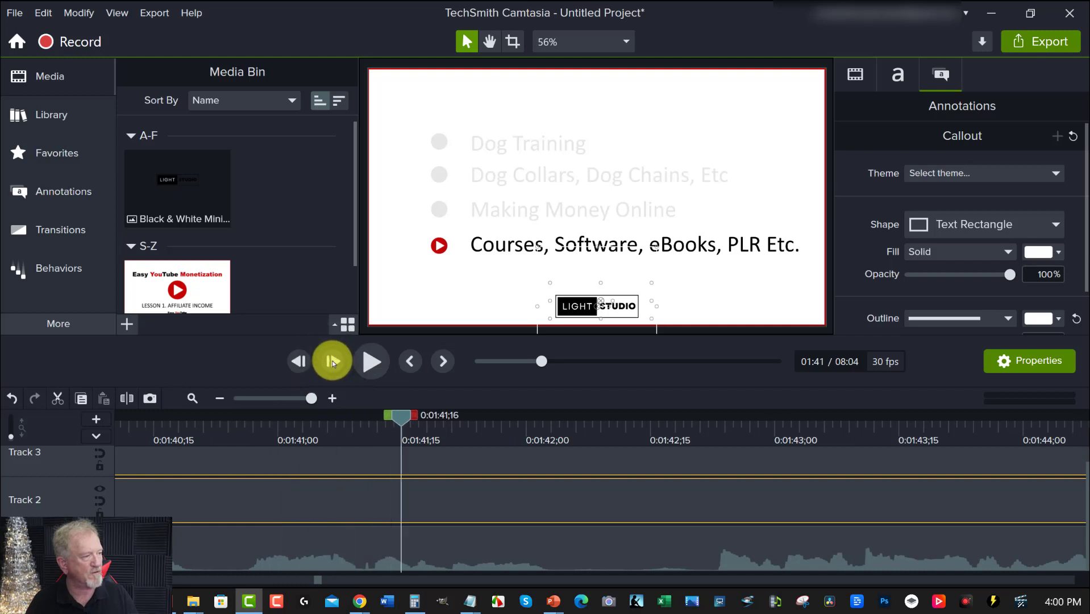
drag(432, 418, 511, 421)
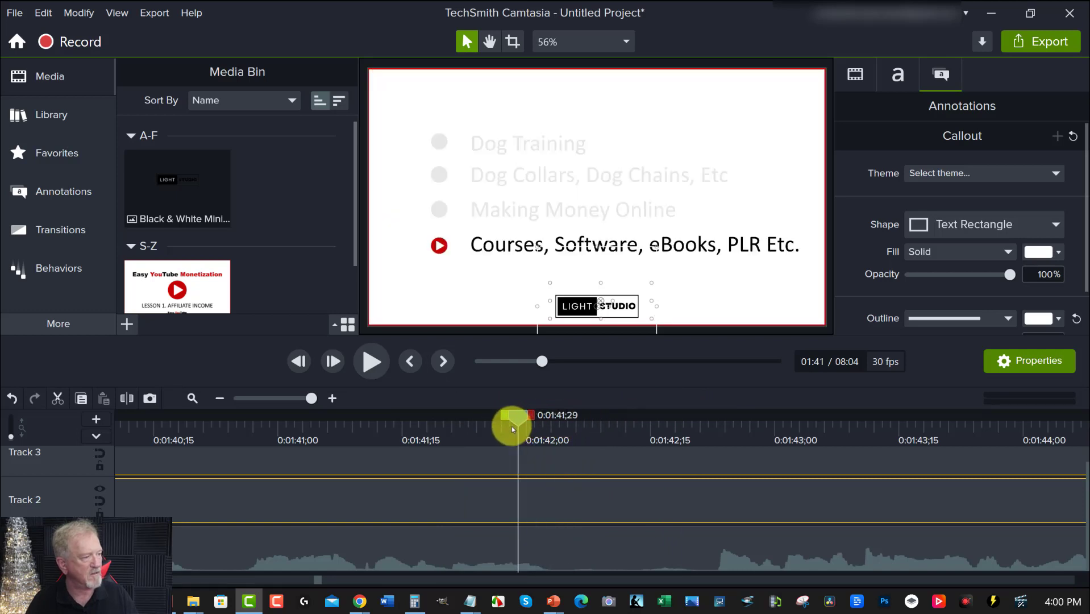
click(329, 362)
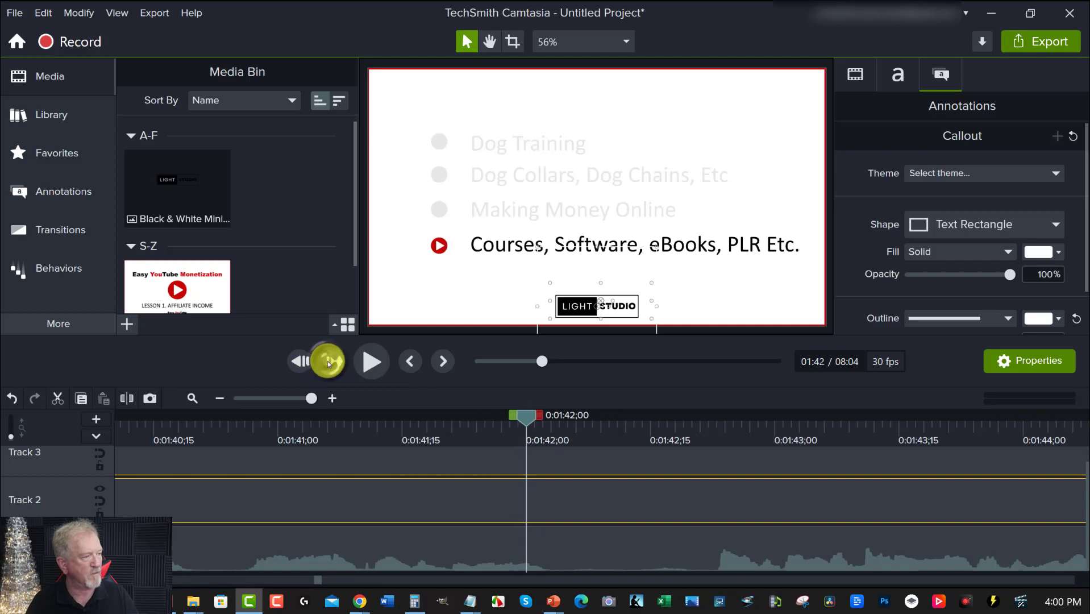
click(330, 362)
click(329, 363)
click(329, 364)
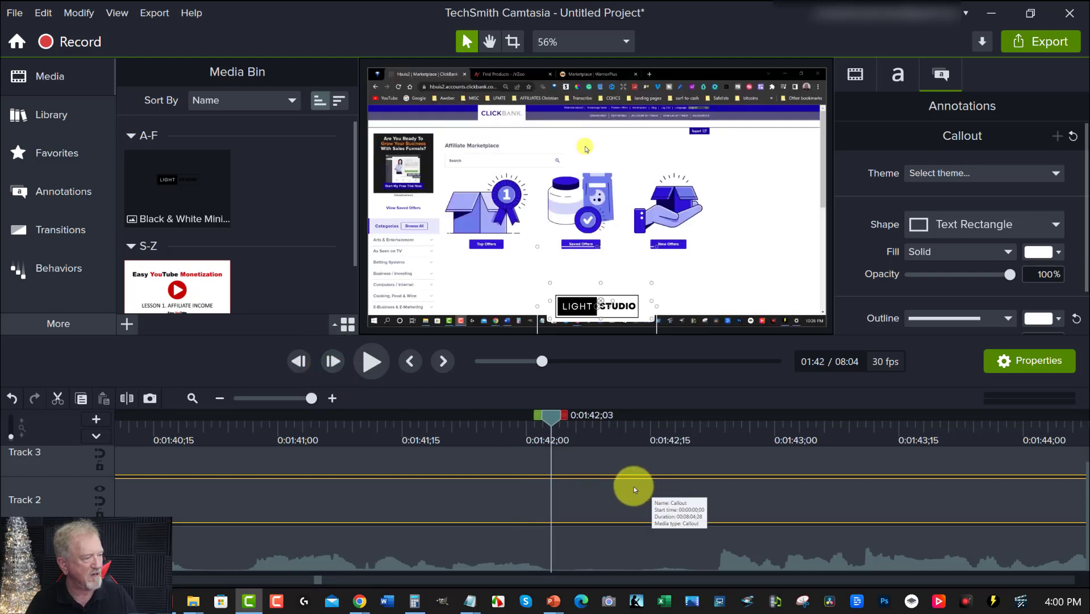
click(297, 363)
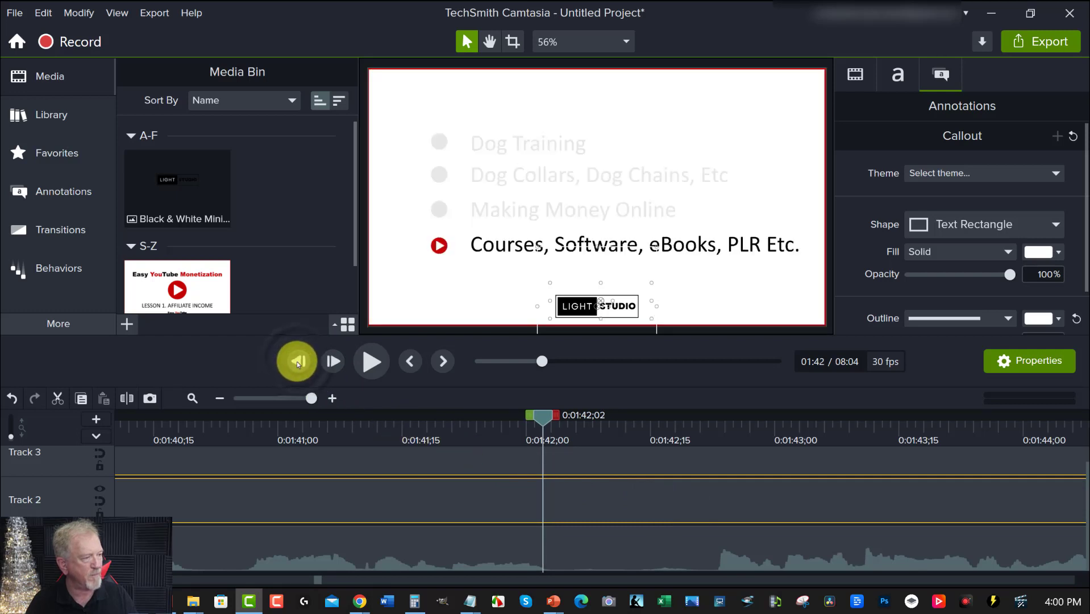
click(332, 362)
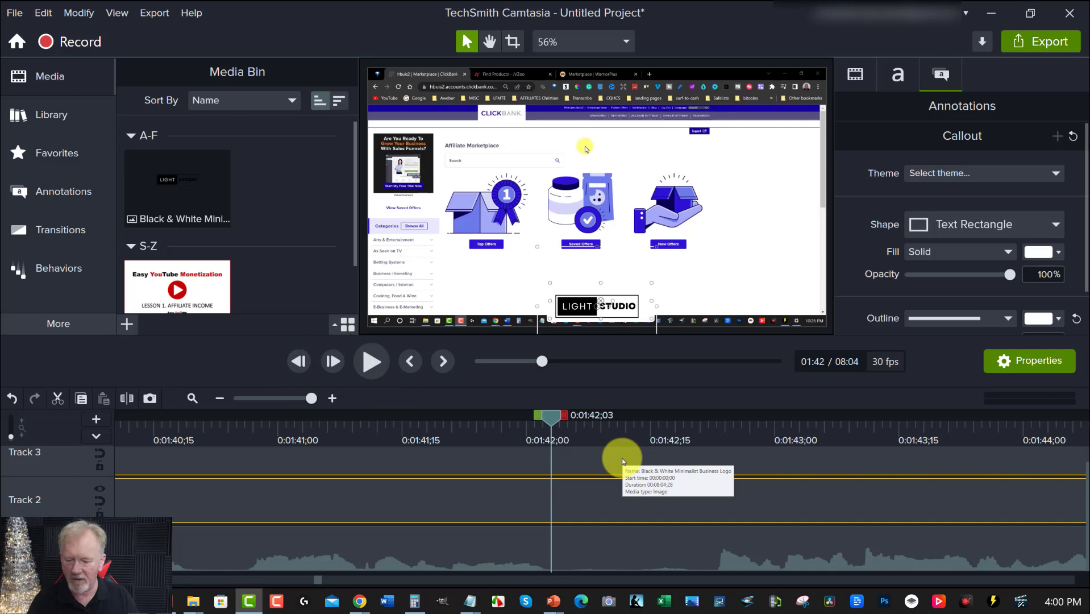
click(128, 398)
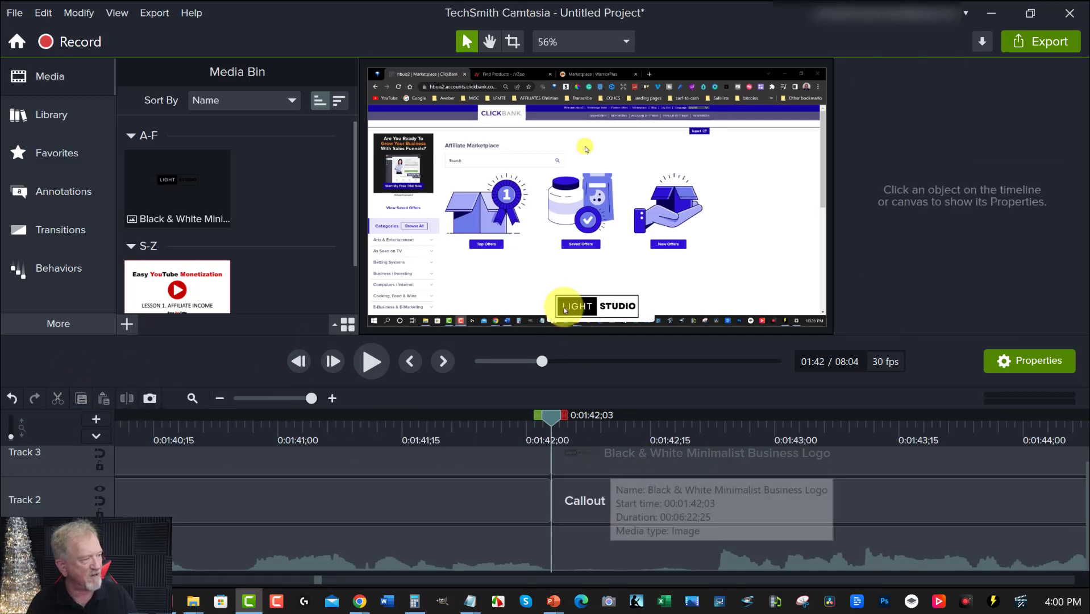
Delete the logo and callout segments that follow the split at 0:01:42;03.
click(564, 310)
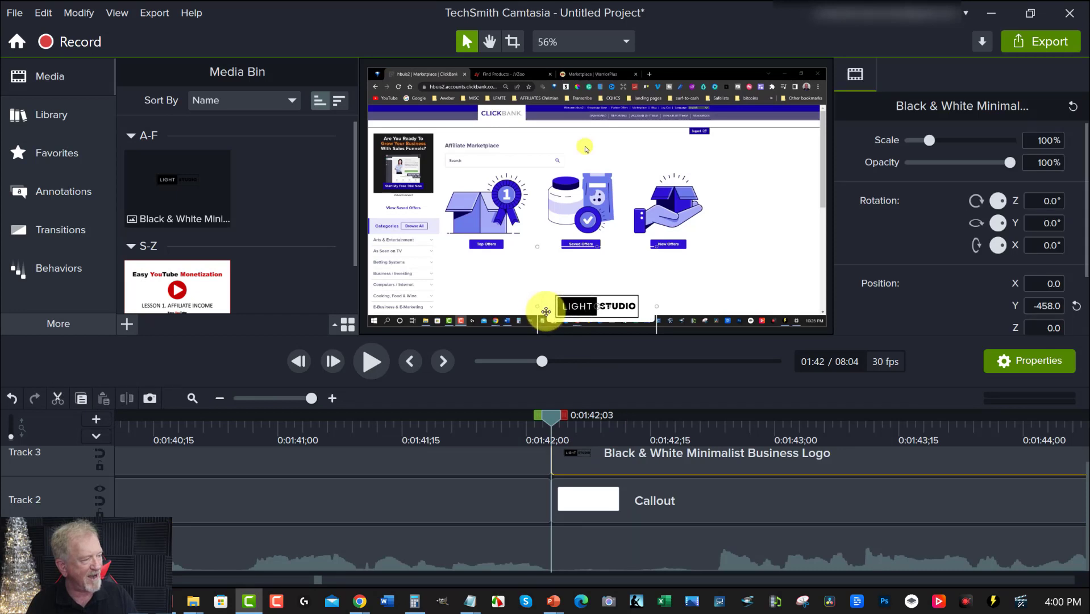
drag(577, 304, 641, 281)
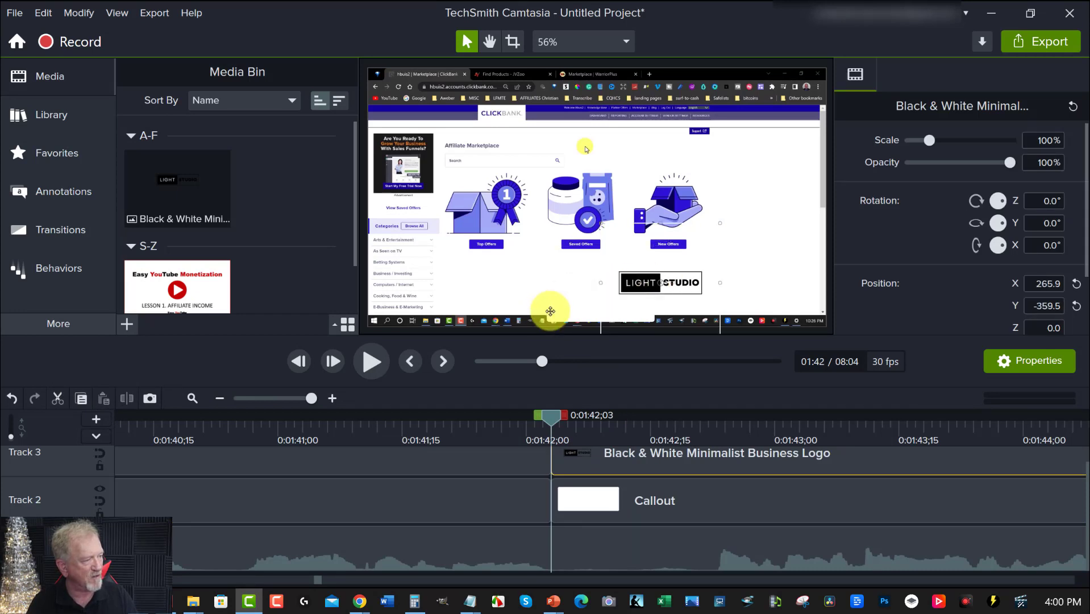
click(563, 307)
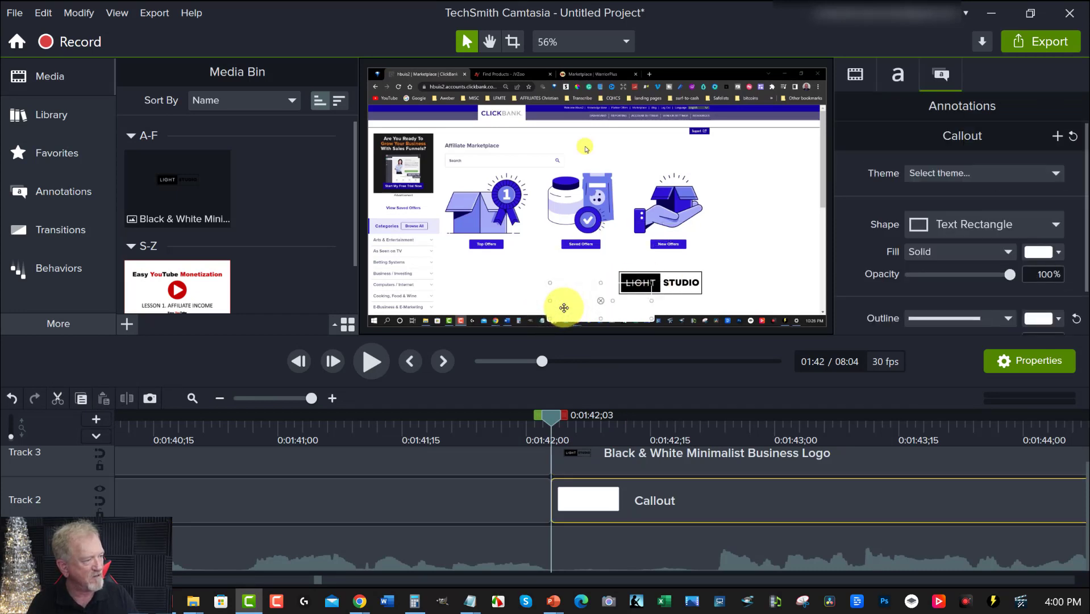
ctrl+click(642, 460)
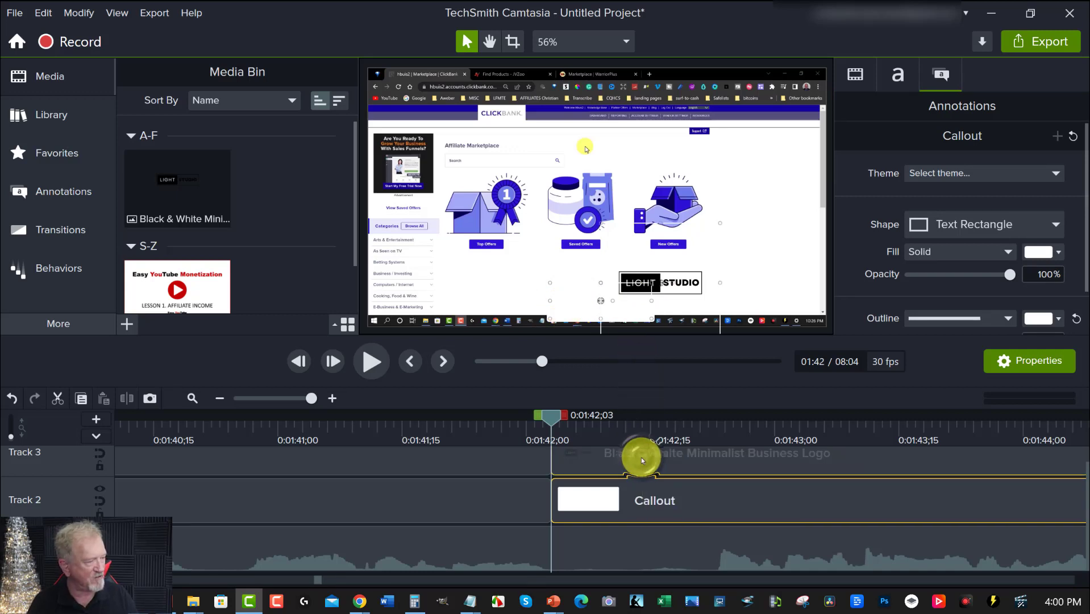
key(Delete)
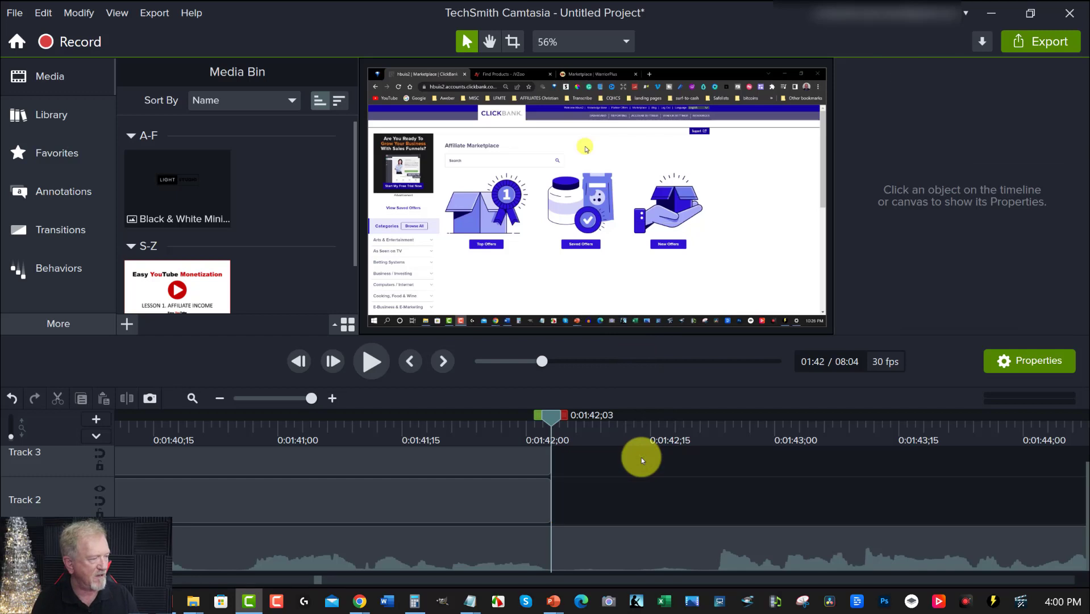
Add the logo image at 0:01:42;03 in the lower-right corner of the video frame and scale it to 70%.
click(165, 185)
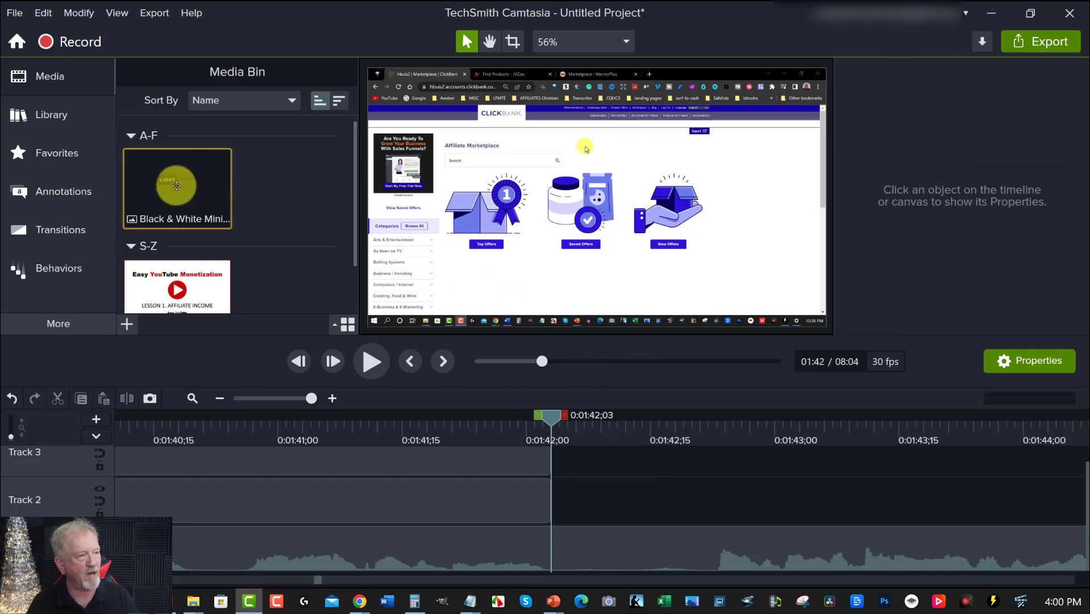
drag(255, 185, 782, 307)
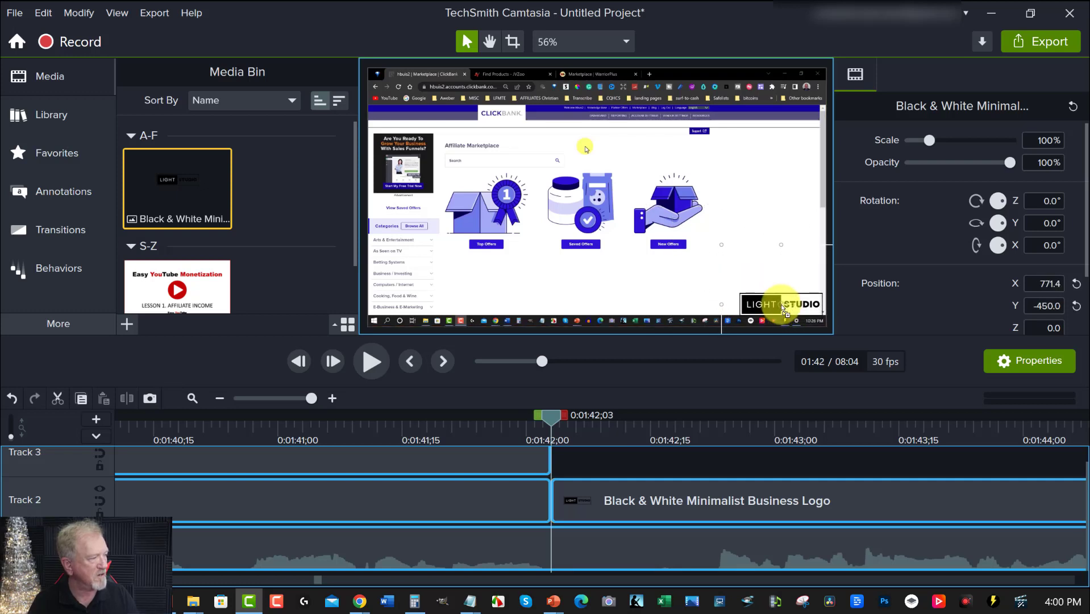
drag(723, 245, 774, 299)
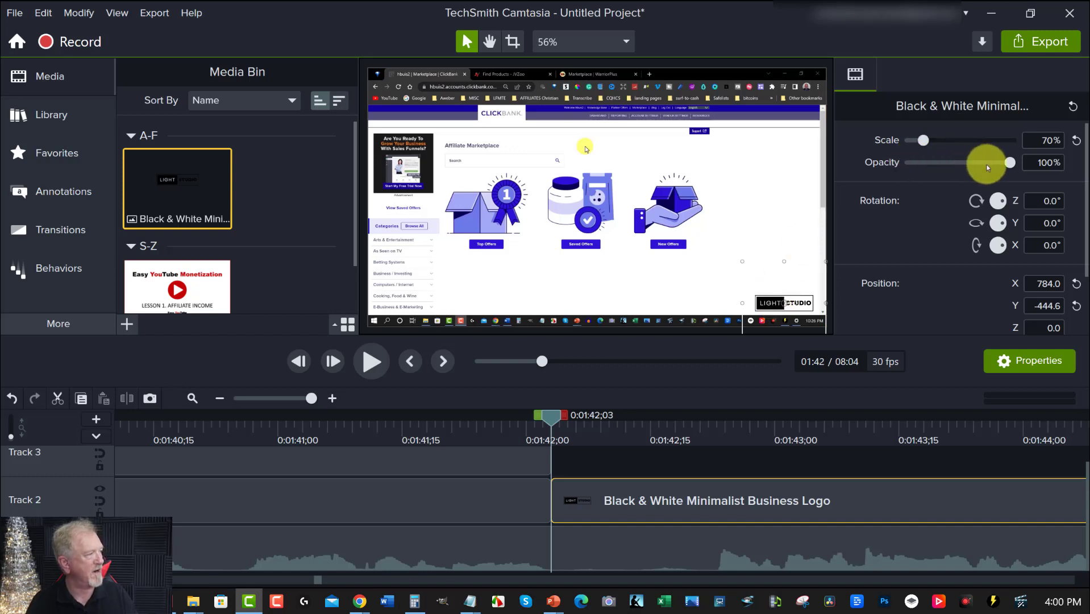
Reduce the corner logo's opacity to 15% so it acts as a faint watermark over the screen recording.
drag(1011, 163, 925, 181)
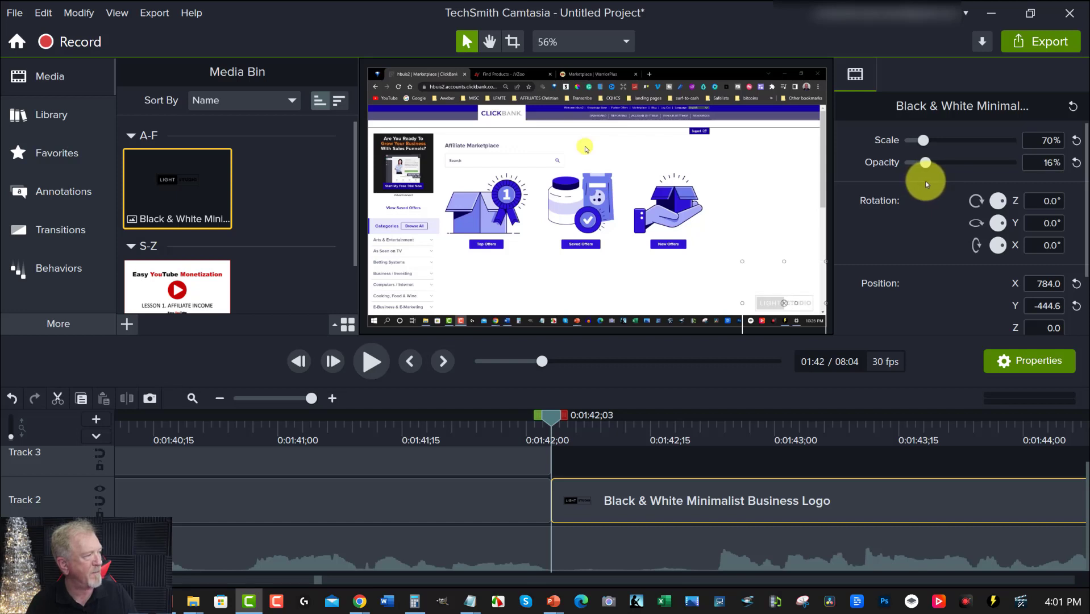
drag(927, 181, 931, 184)
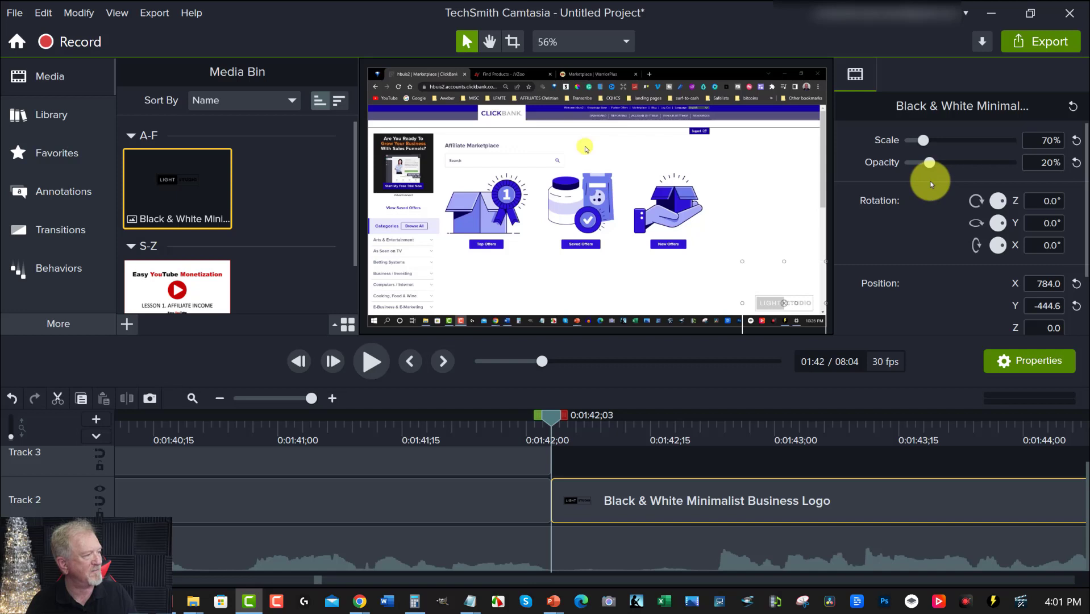
drag(927, 181, 922, 222)
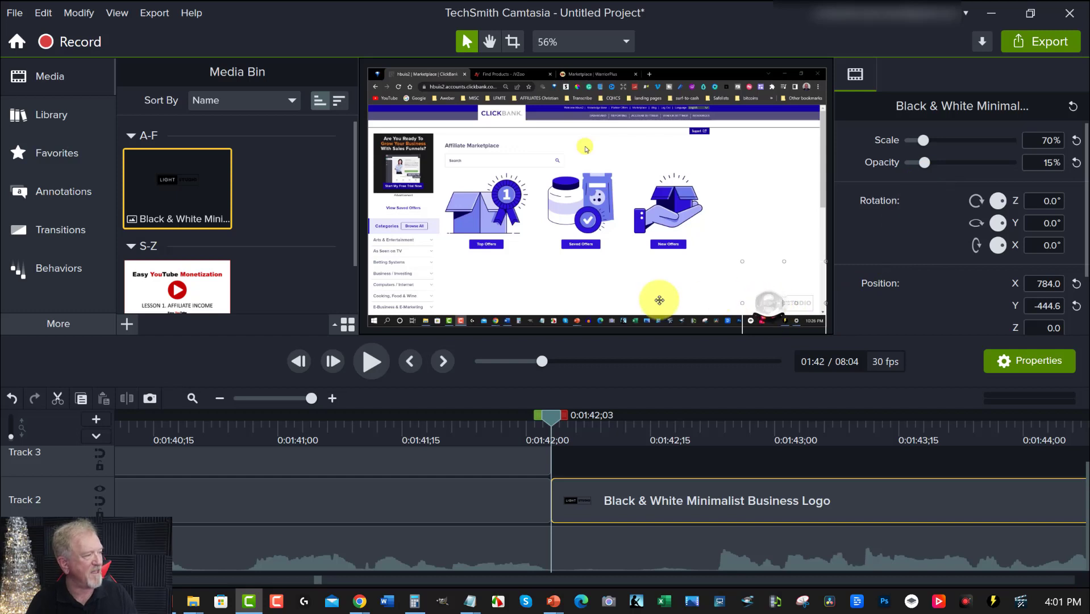
click(659, 298)
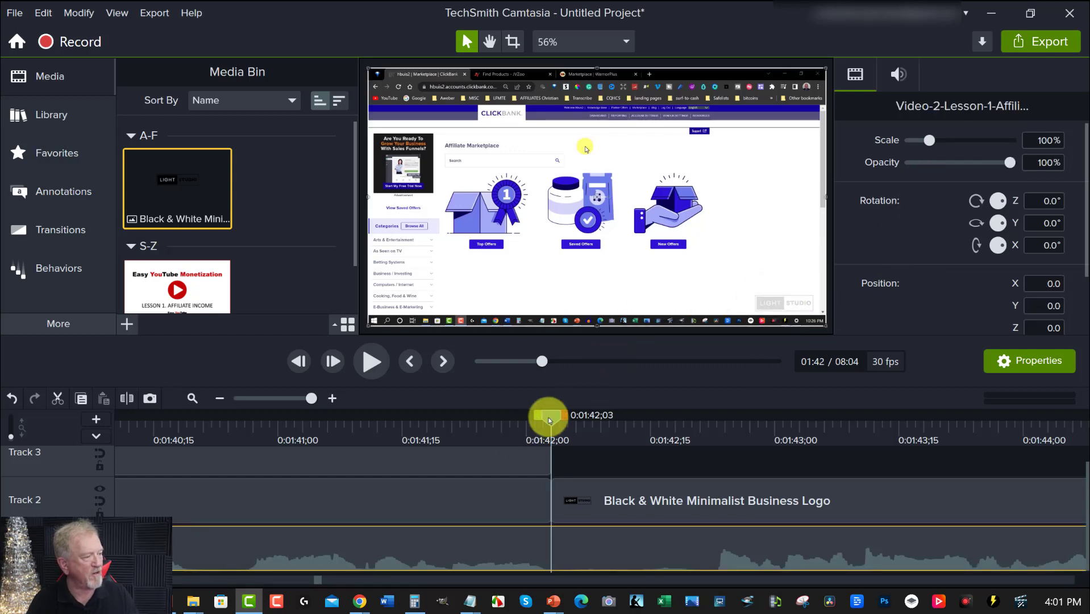
Extend the faint corner watermark logo that starts at 0:01:42;03 to the end of the lesson video.
drag(547, 418, 17, 455)
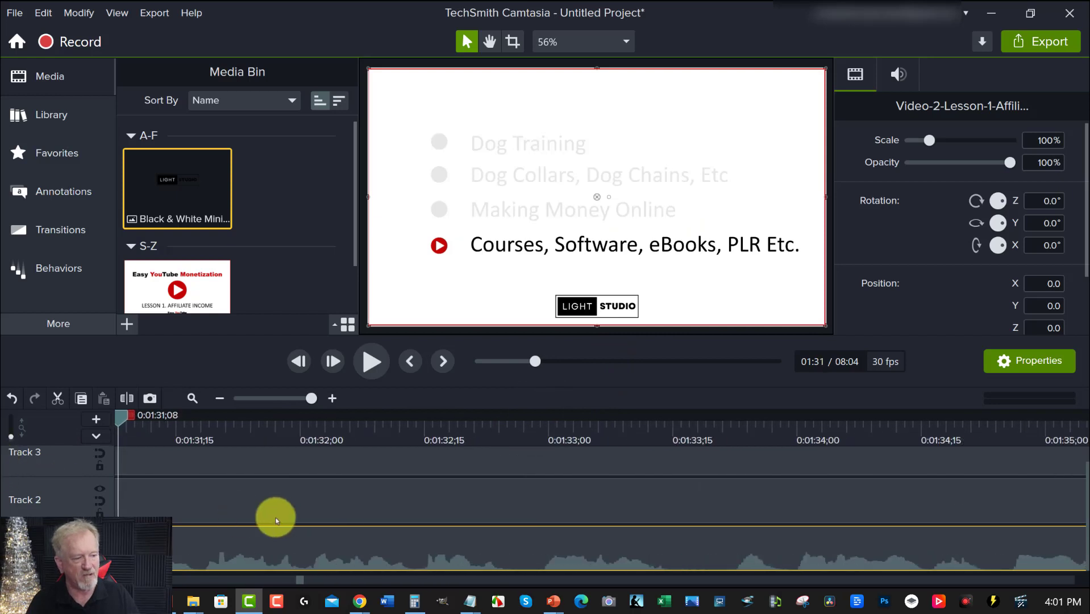
click(253, 398)
drag(121, 417, 55, 427)
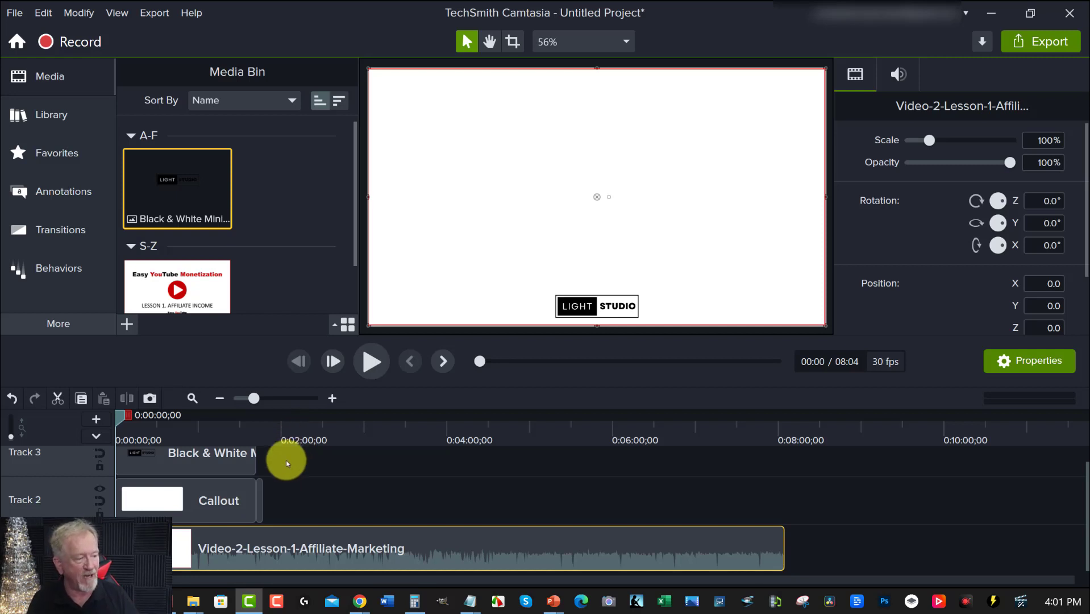
click(261, 510)
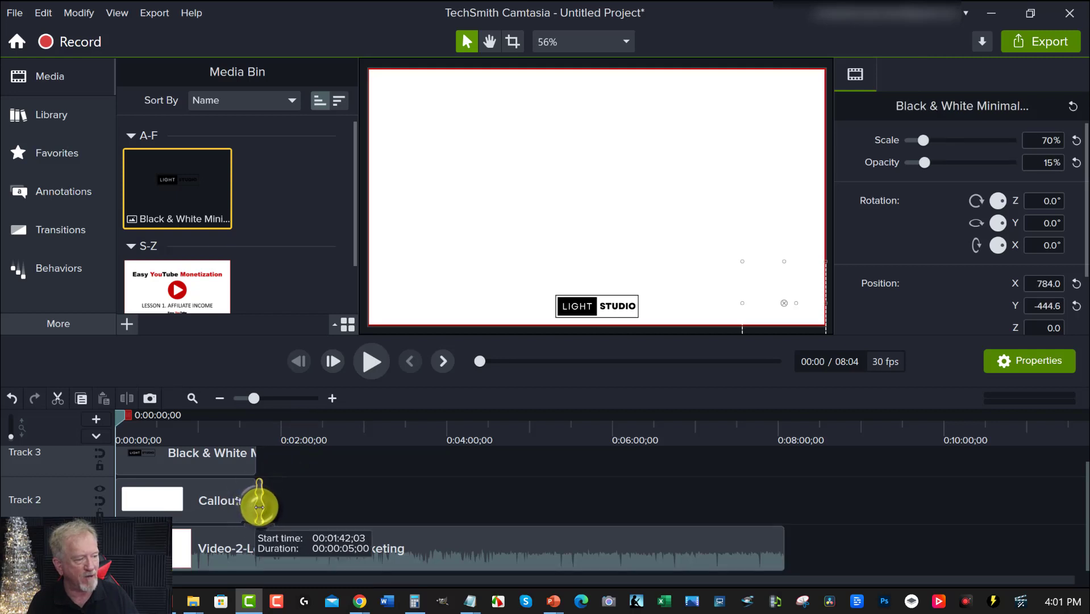
drag(259, 506, 784, 548)
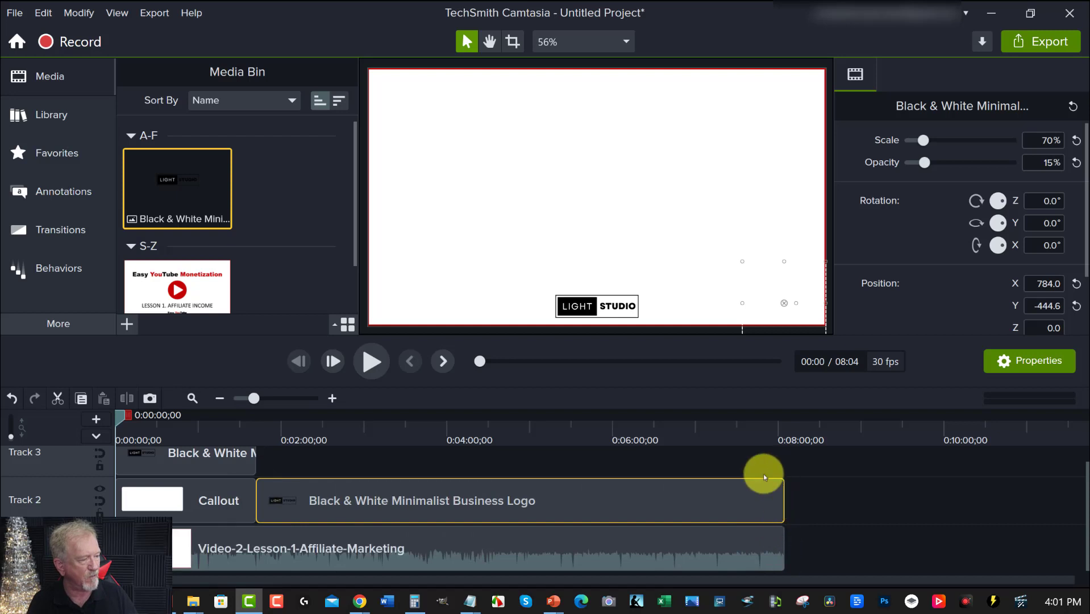
Move the playhead to about 0:04:36;12, where the slides return after the WarriorPlus screen recording.
click(261, 420)
drag(259, 419, 488, 495)
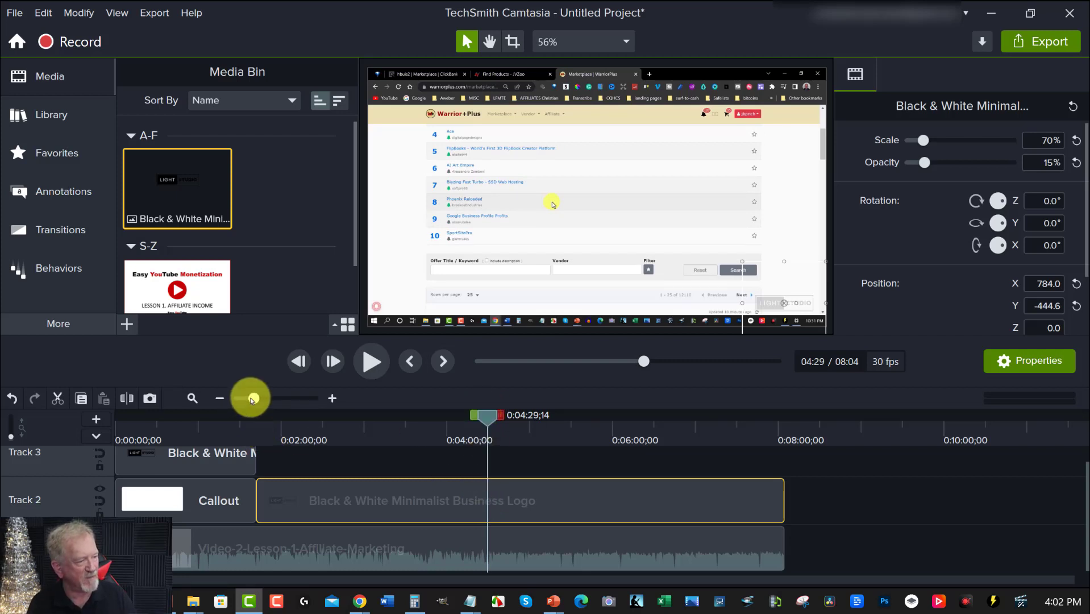
drag(254, 398, 264, 398)
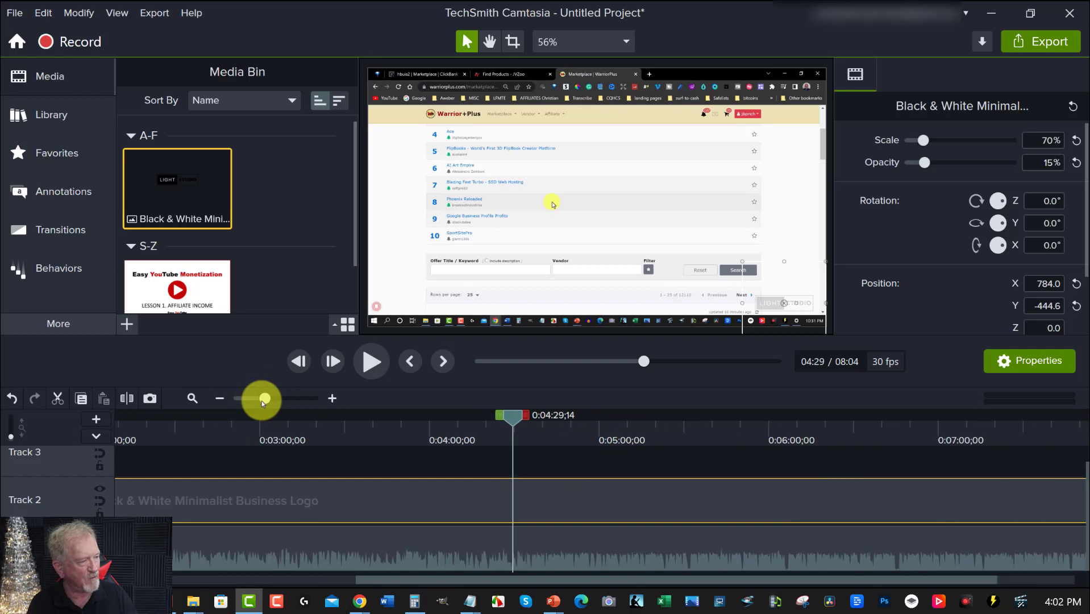
drag(512, 420, 532, 421)
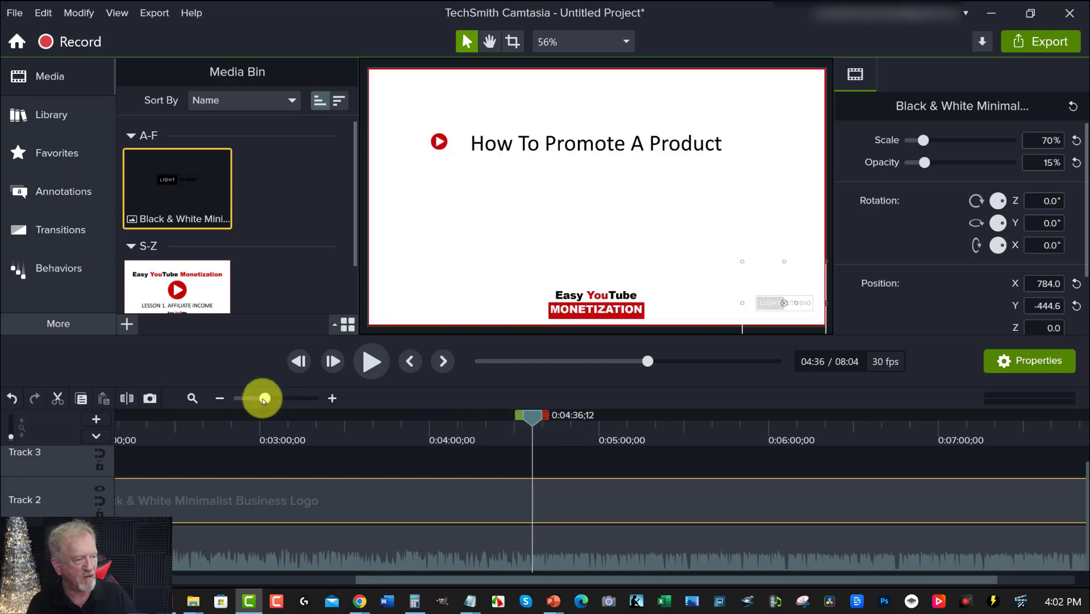
drag(264, 398, 247, 398)
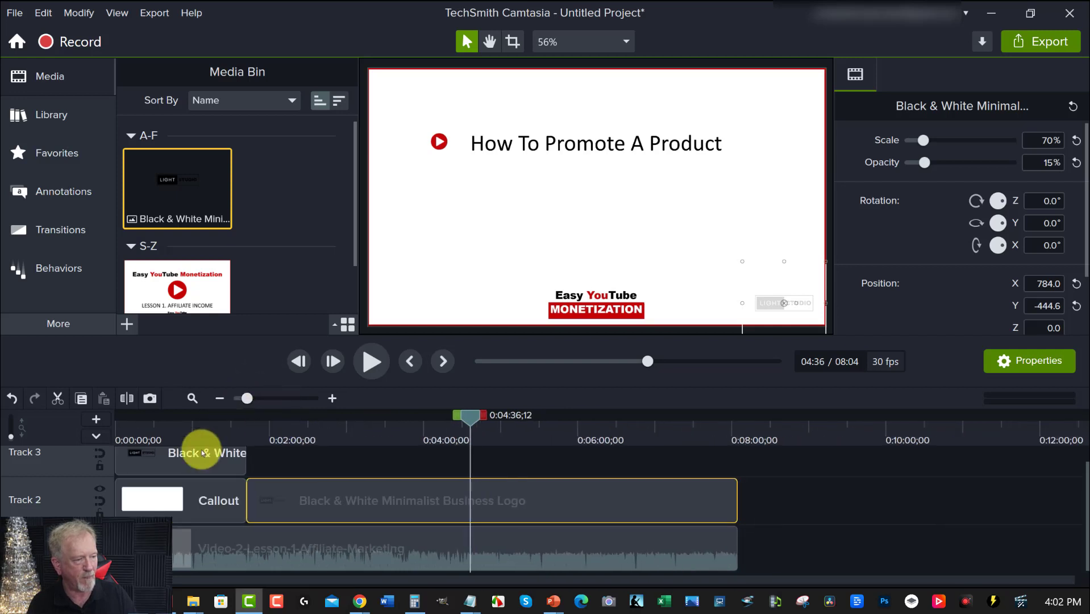
Copy the full-opacity logo and white callout clips from the start of the timeline.
click(184, 460)
ctrl+click(167, 494)
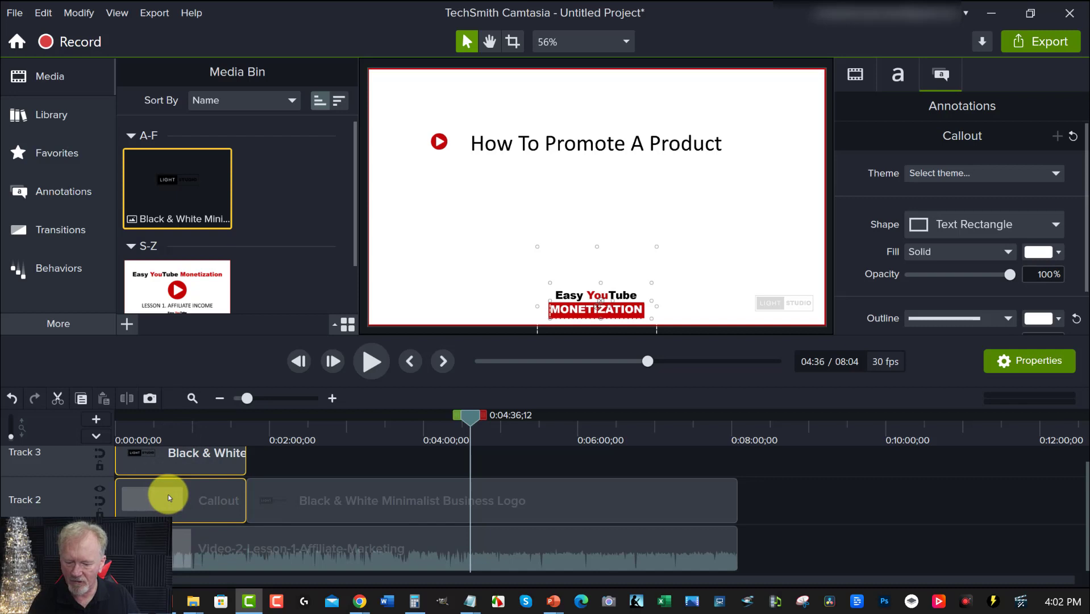
right_click(168, 496)
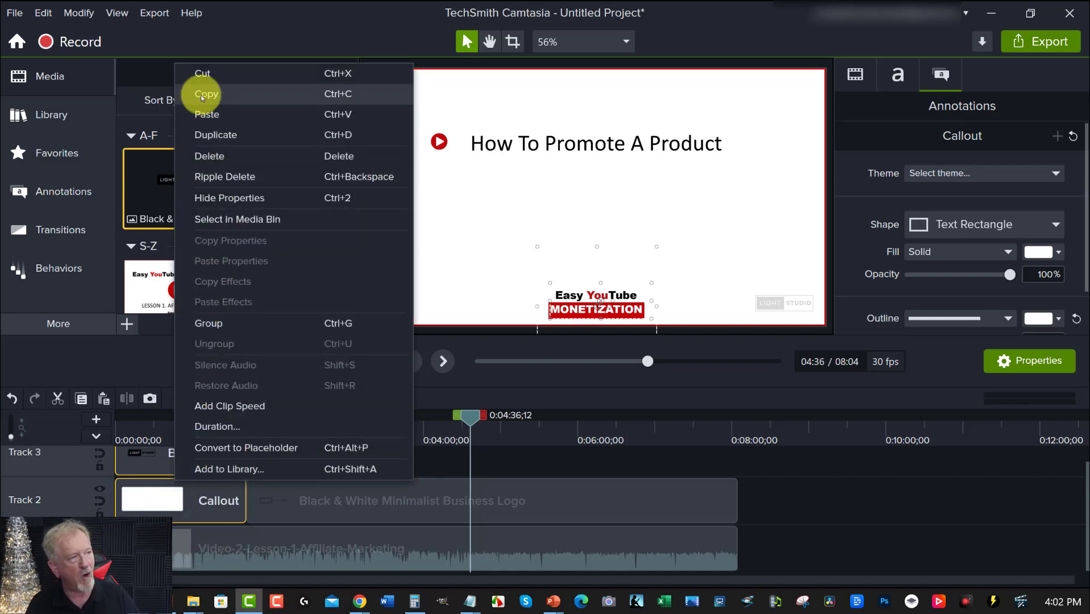
click(204, 95)
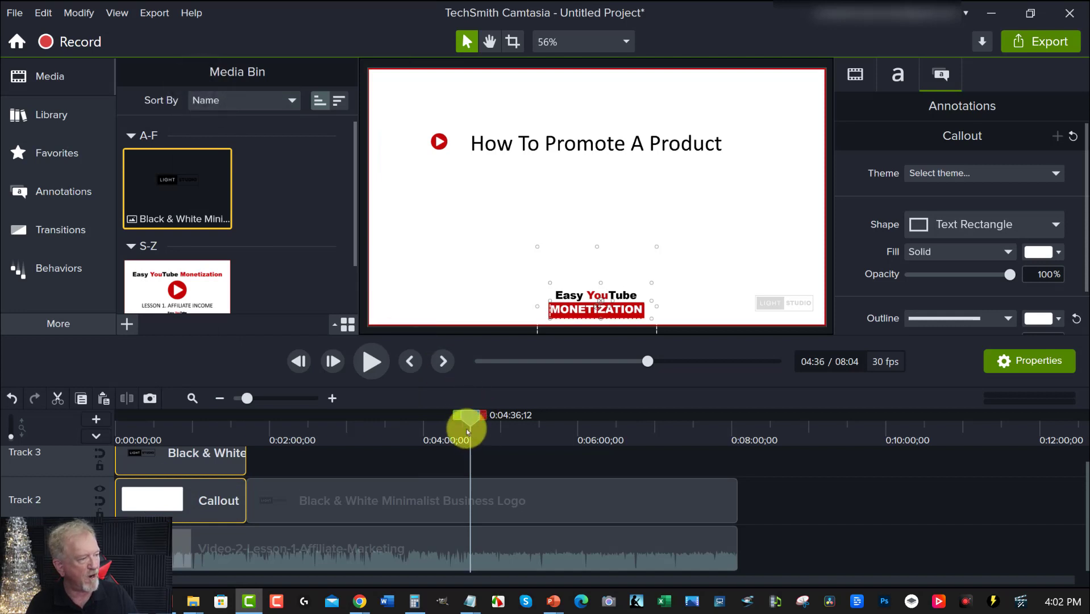
Paste the copied logo and callout at 0:04:34;10, the first slide frame after the WarriorPlus screen recording.
click(300, 365)
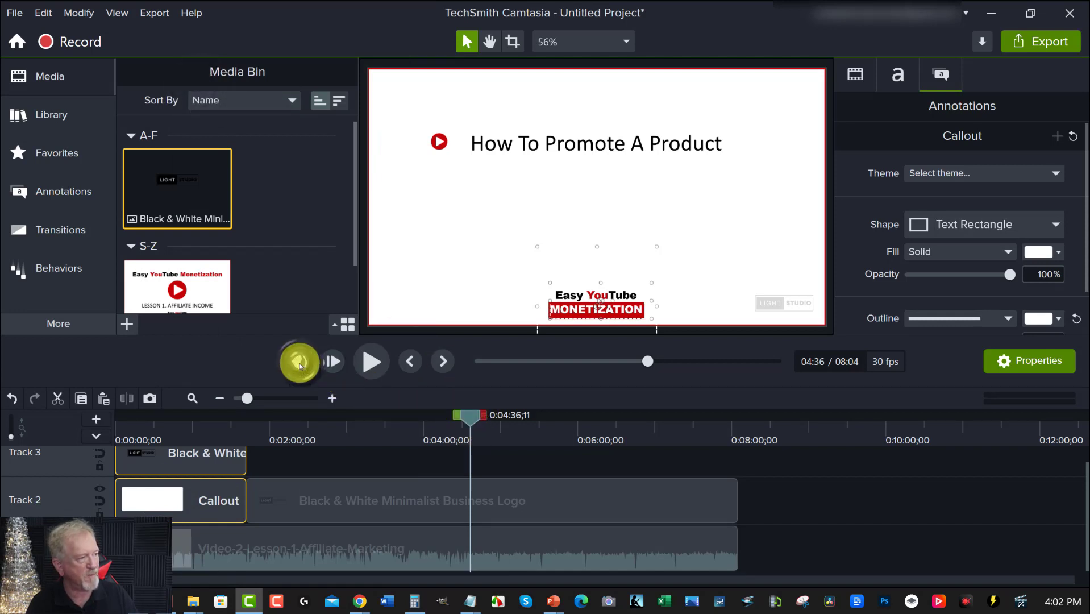
click(300, 365)
click(300, 365)
click(300, 365)
click(300, 364)
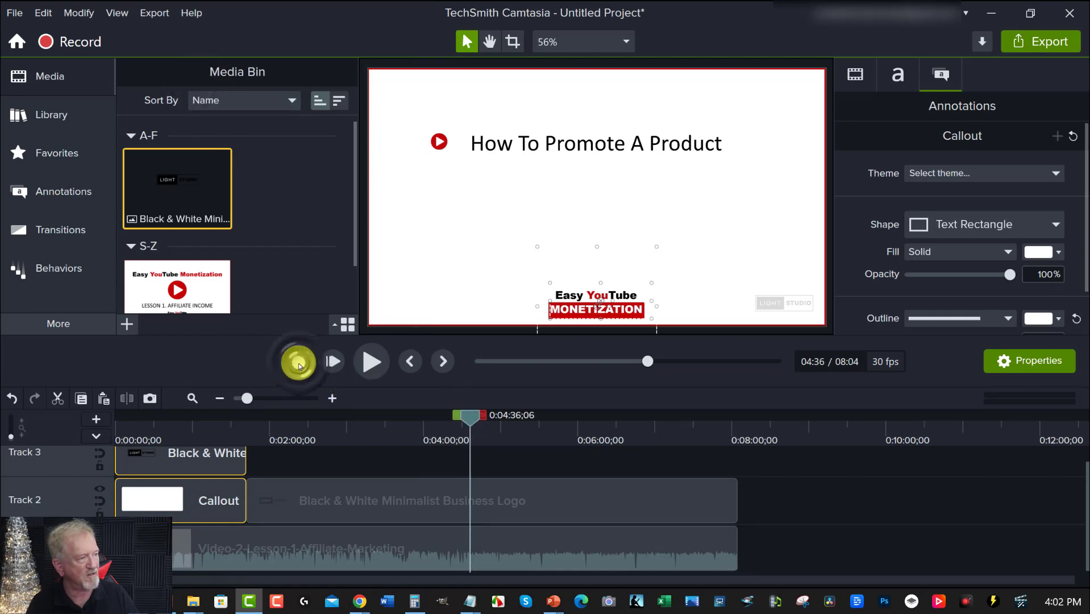
click(300, 364)
click(300, 365)
click(301, 365)
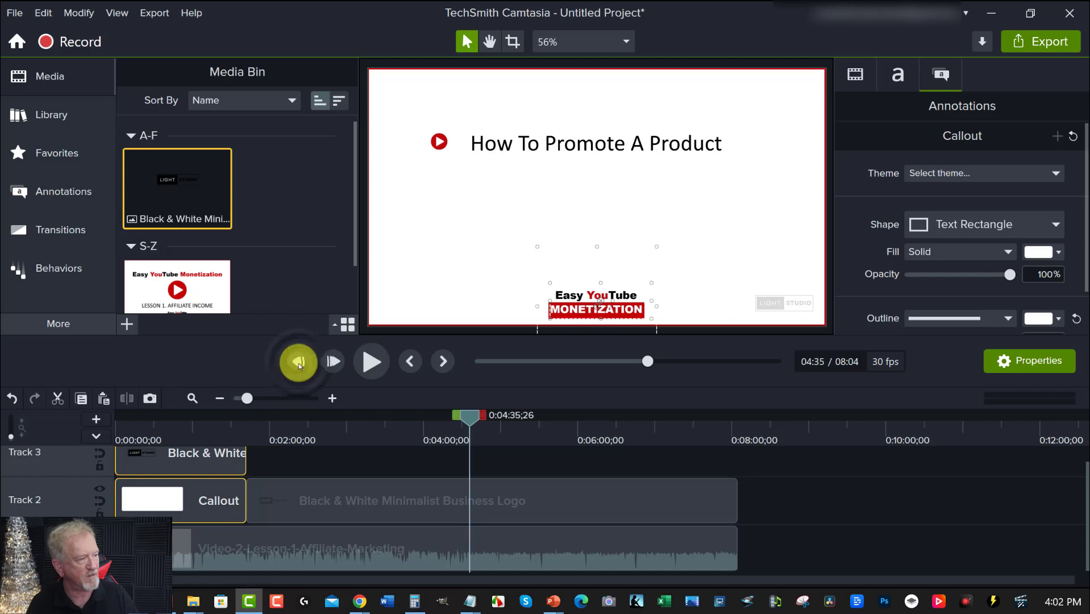
click(300, 364)
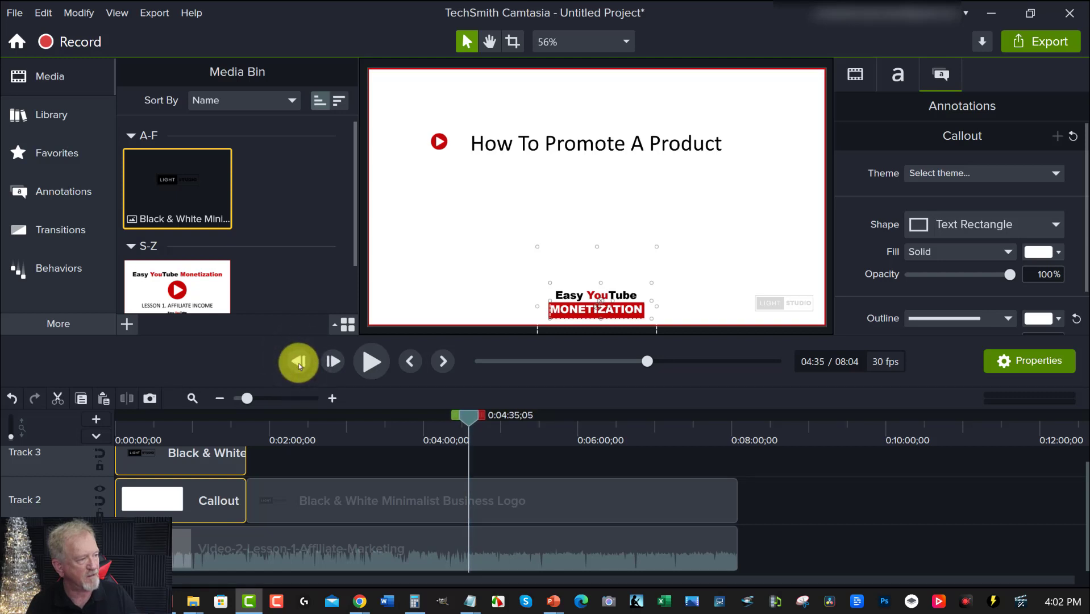
click(298, 363)
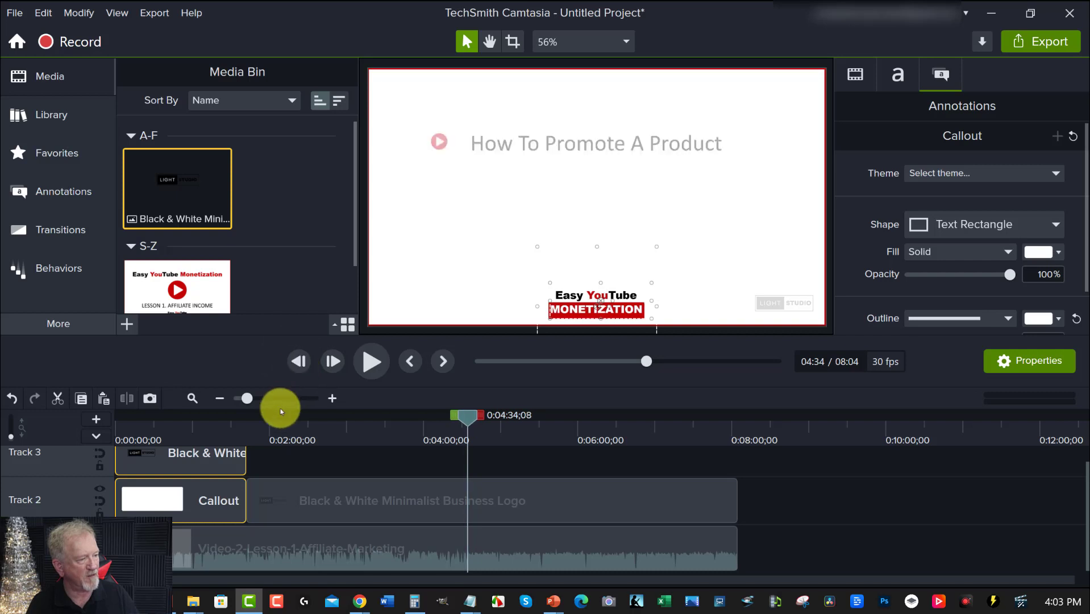
click(330, 361)
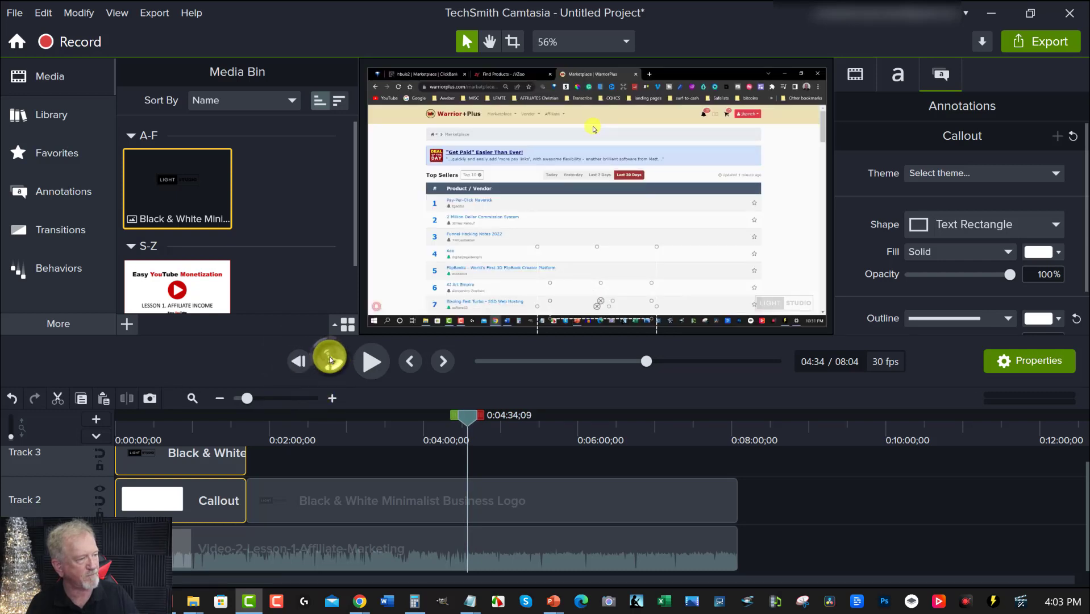
click(330, 360)
click(330, 360)
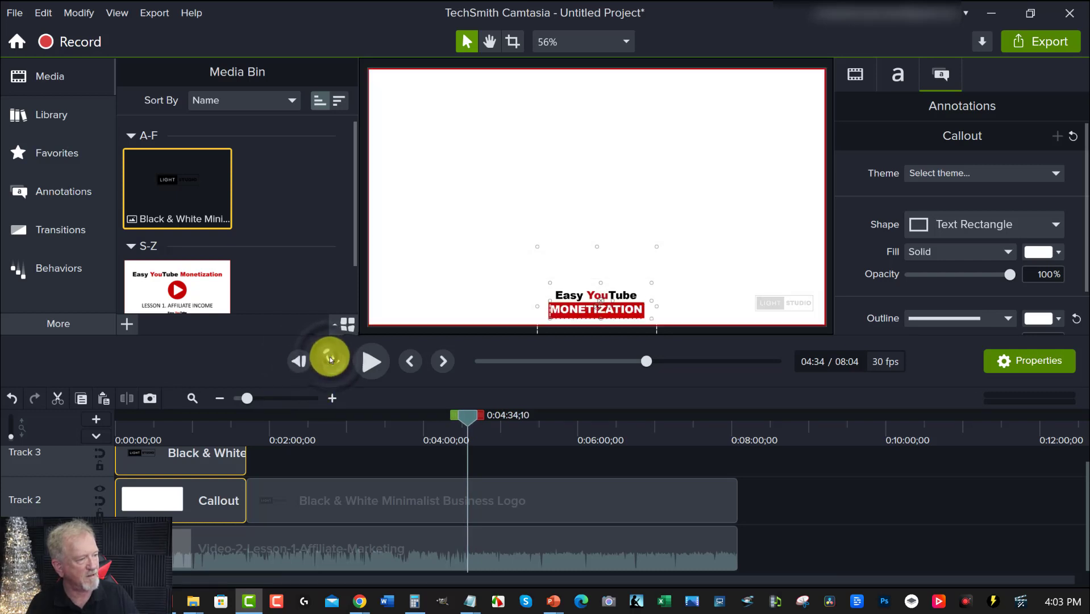
click(295, 364)
click(333, 362)
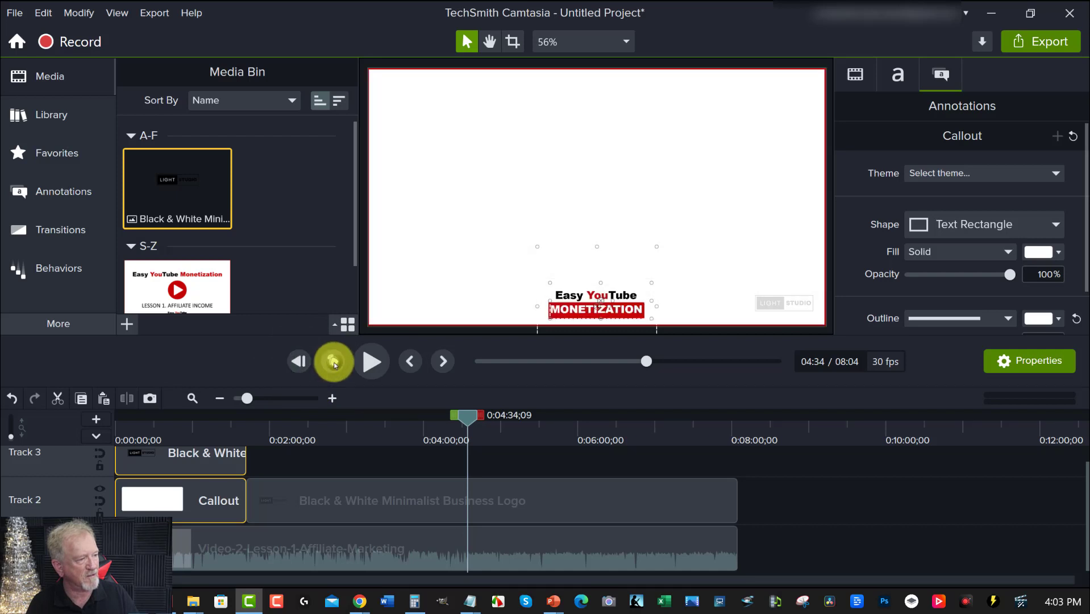
click(334, 362)
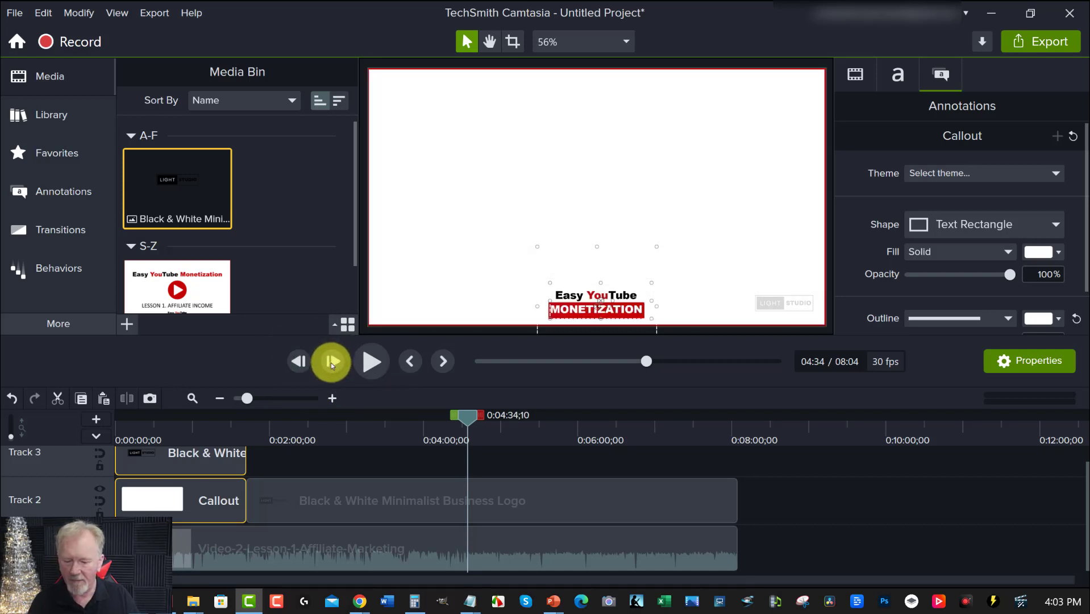
key(ctrl+v)
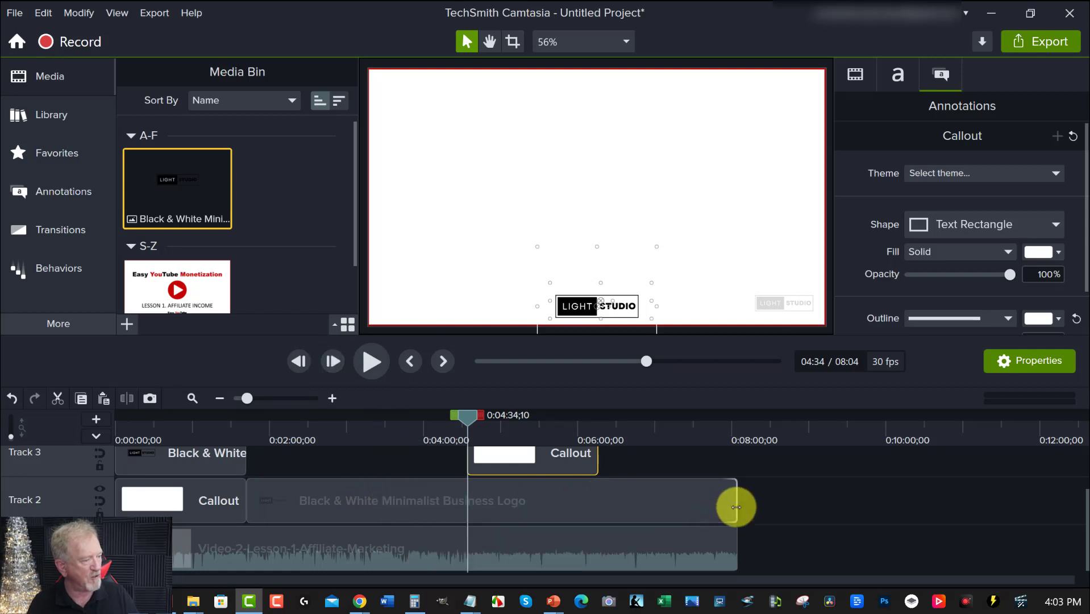
Trim the end of the faint watermark logo back to 0:04:34;10, where the pasted logo and callout begin.
drag(731, 514, 469, 507)
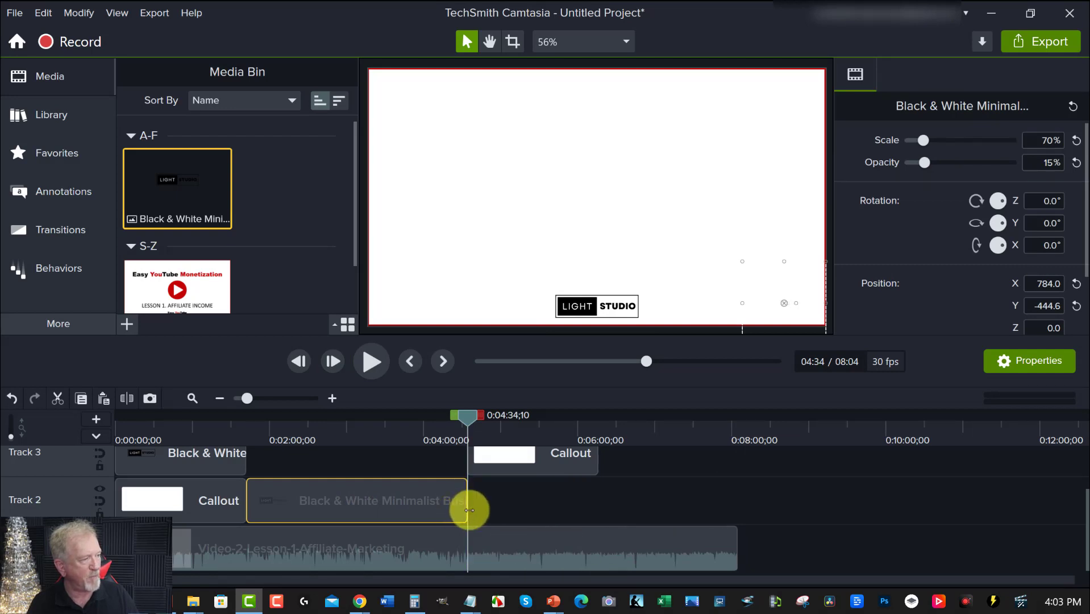
click(623, 469)
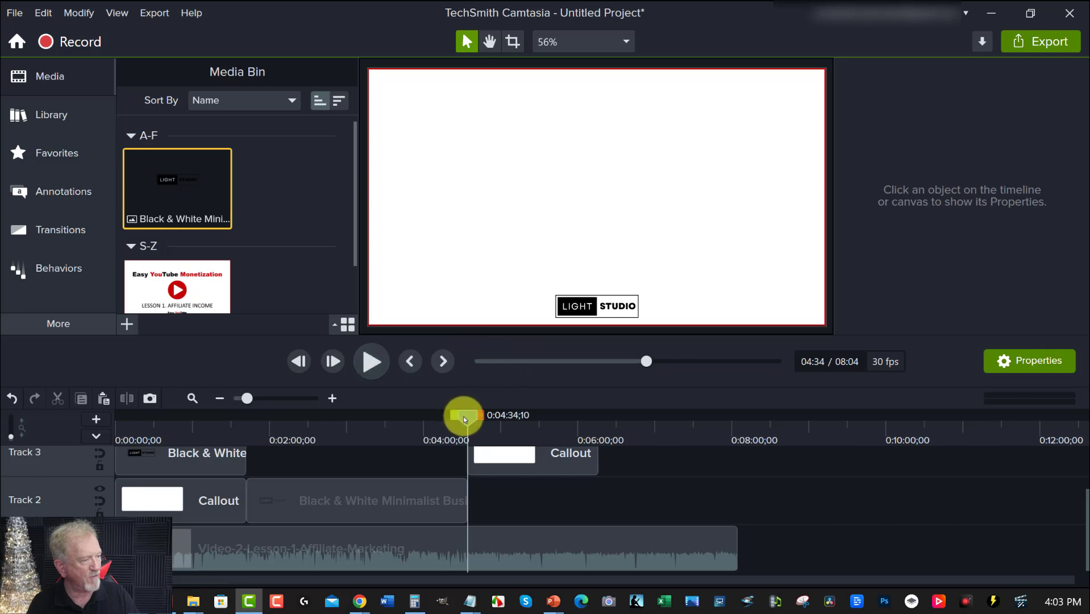
drag(465, 419, 458, 453)
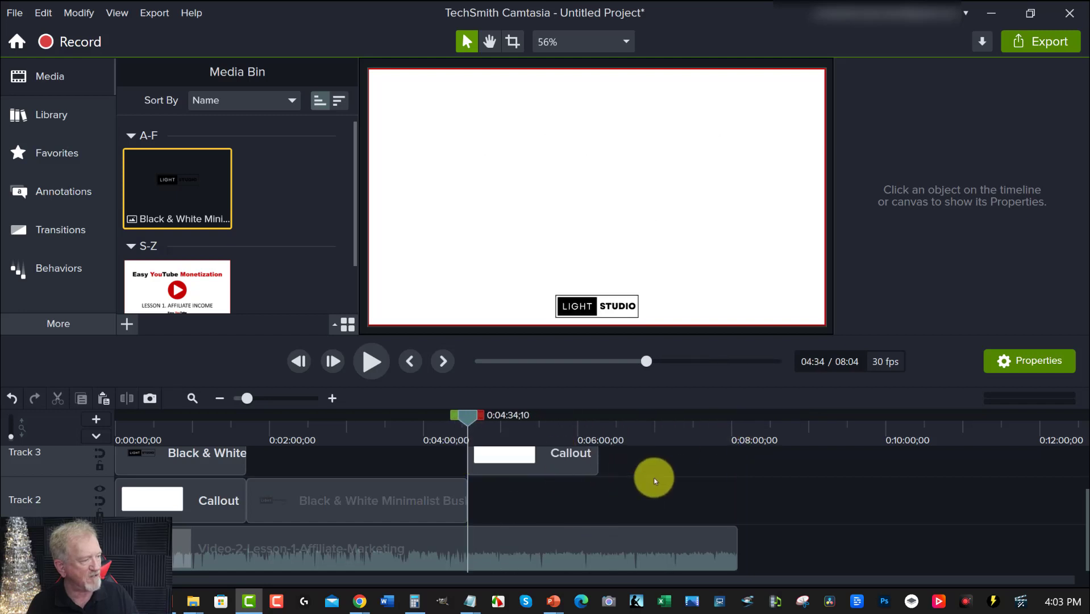
Extend the pasted logo and callout clips to the end of the lesson video and return the playhead to the start.
scroll(655, 481, up, 2)
drag(621, 458, 824, 517)
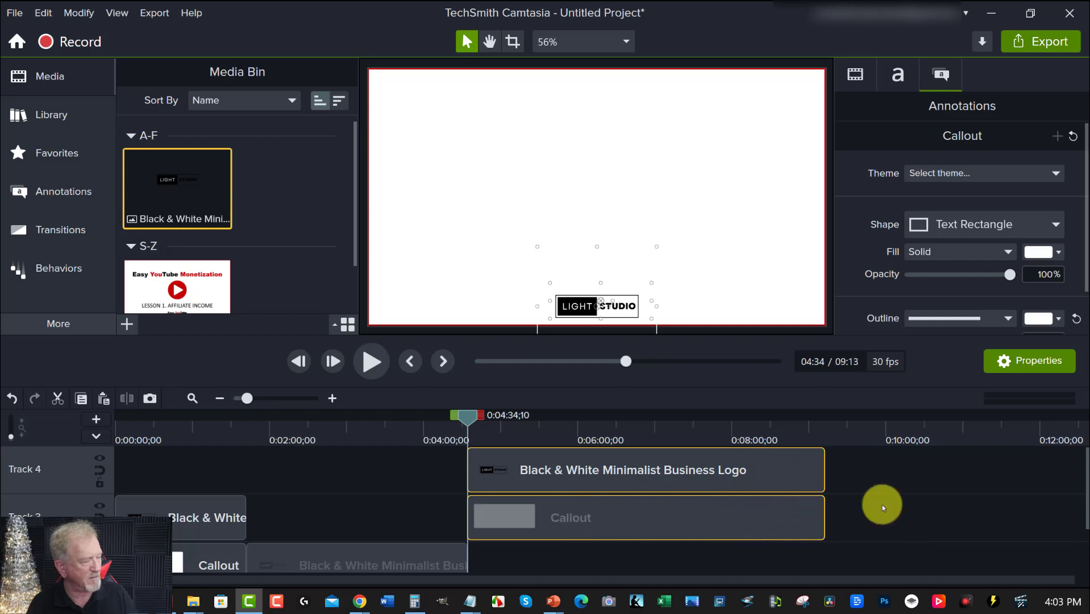
scroll(883, 508, down, 2)
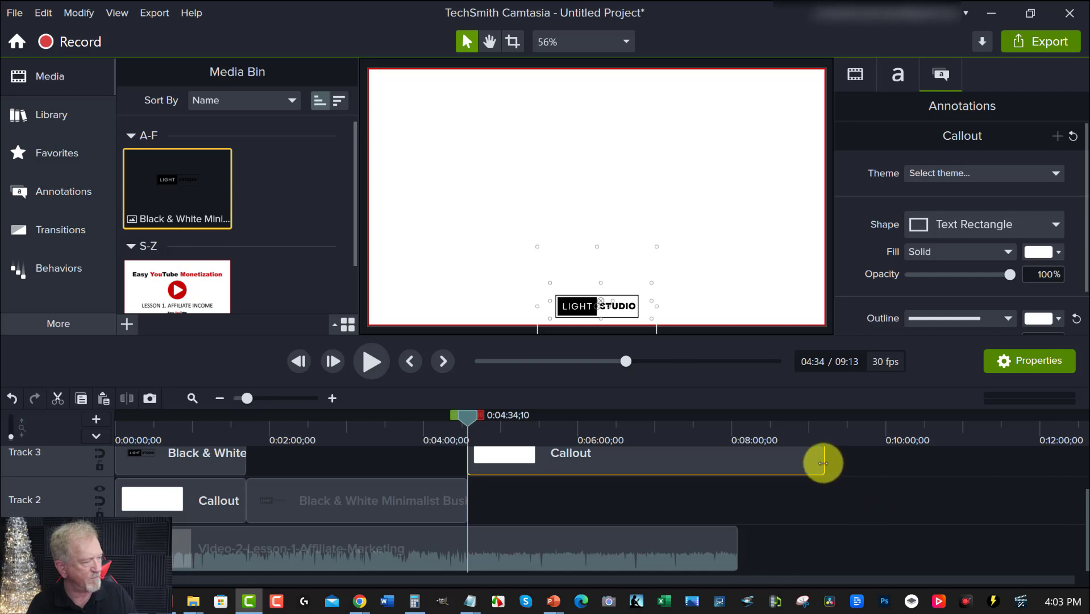
drag(823, 463, 736, 475)
click(770, 511)
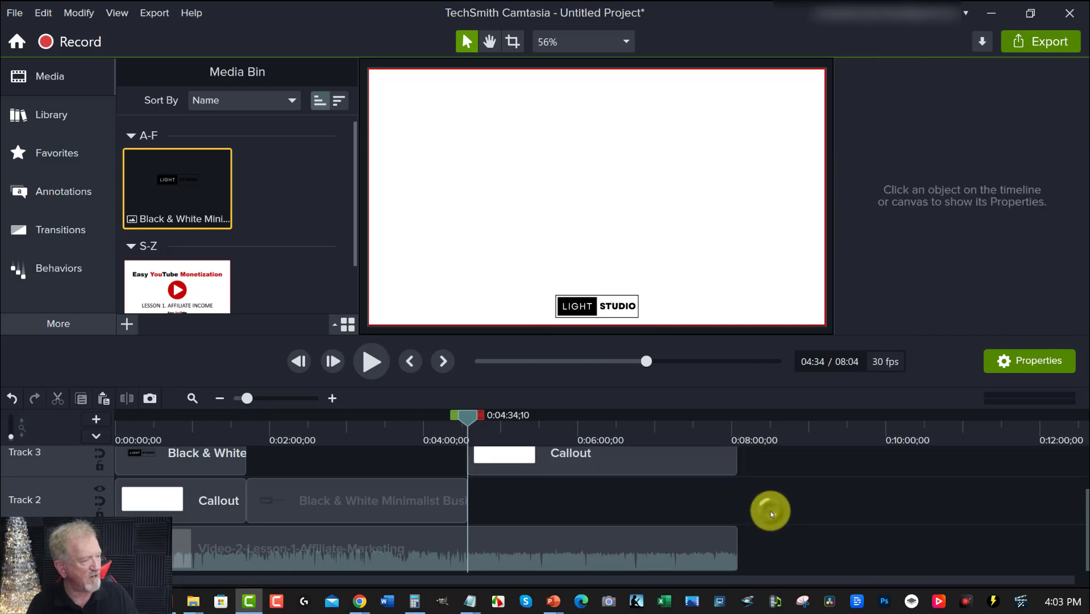
scroll(756, 511, up, 2)
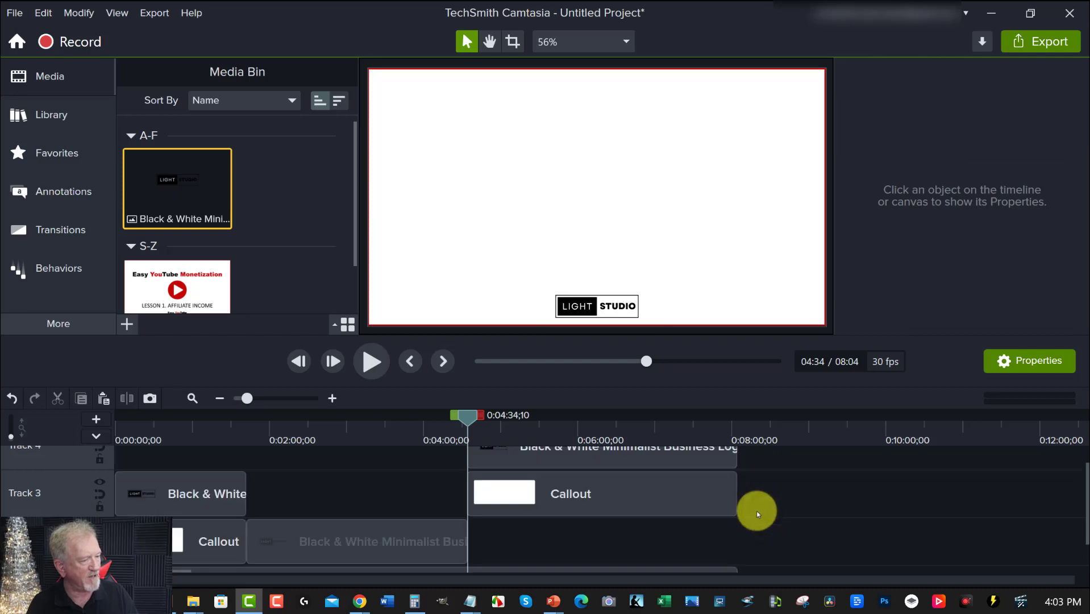
scroll(757, 511, down, 2)
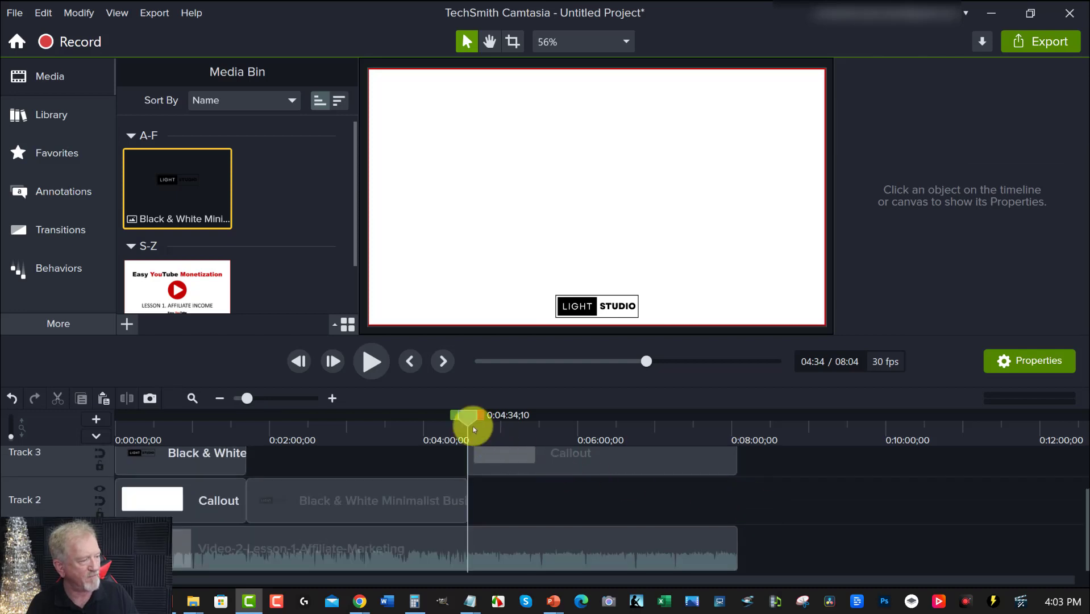
drag(464, 415, 118, 418)
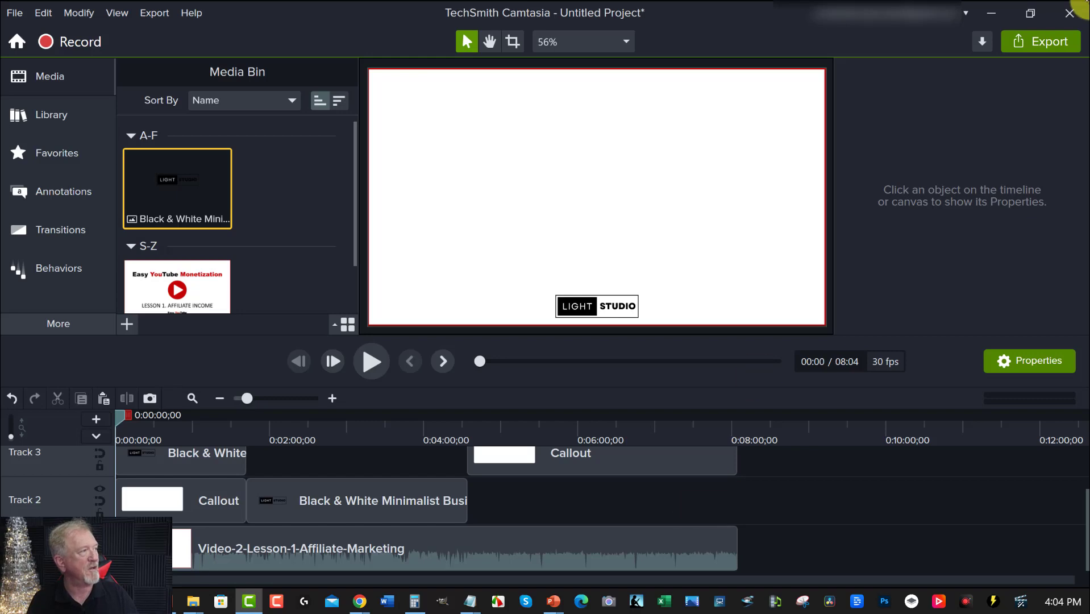
Switch to Otter.ai and look through the transcript of "This AI Transcribes Your Video and Creates New Content".
click(991, 13)
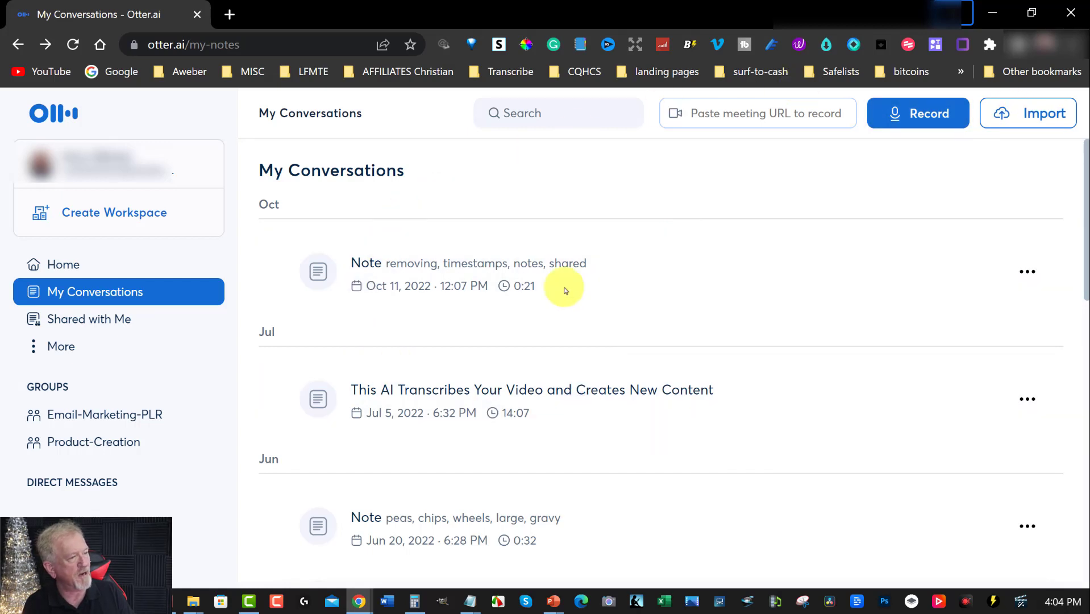
click(389, 398)
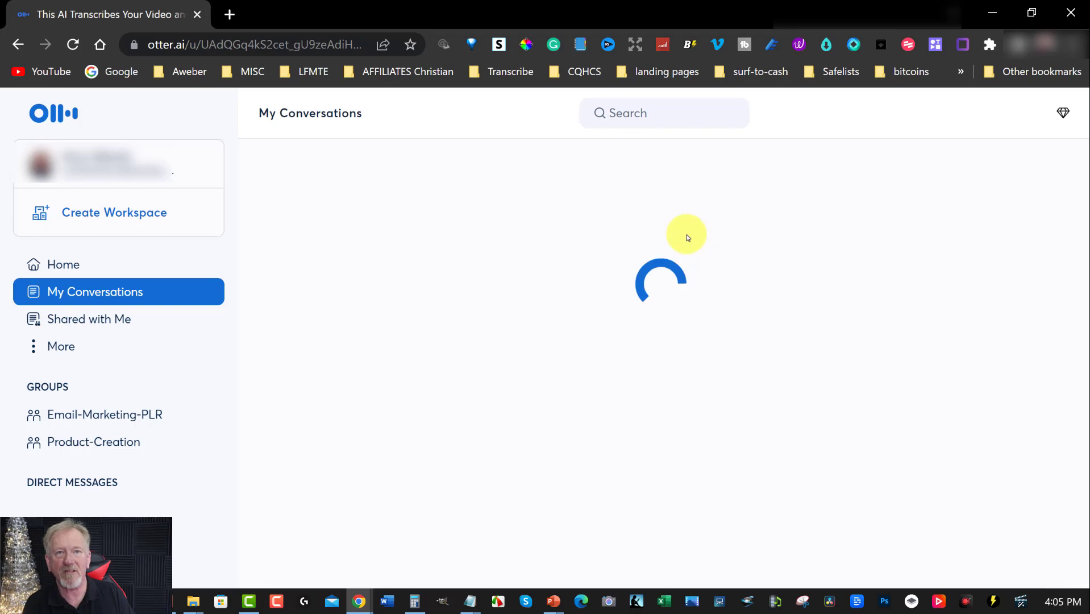
scroll(522, 305, down, 10)
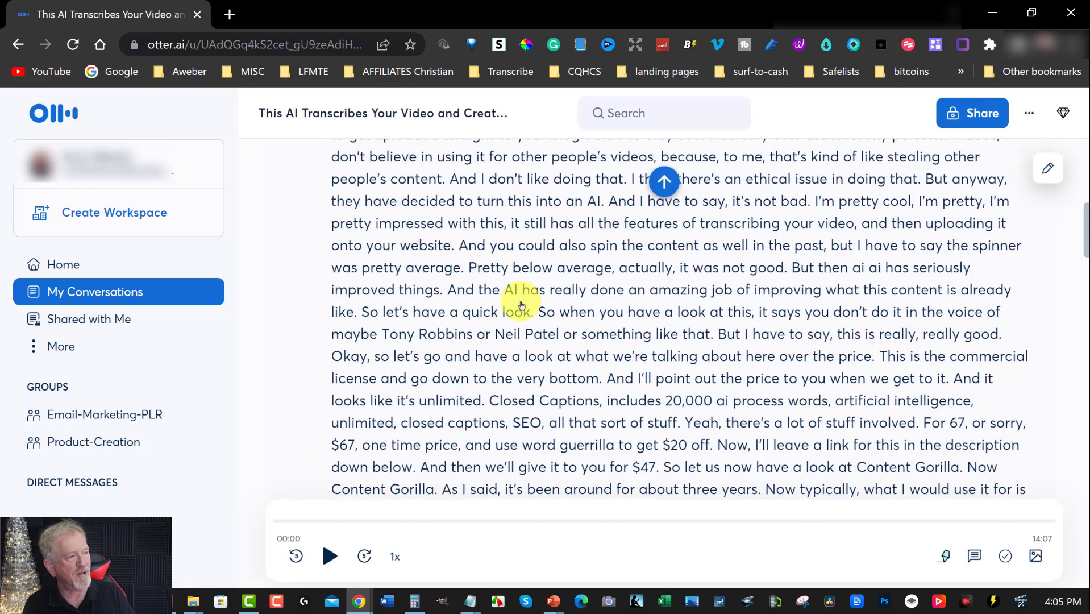
scroll(522, 305, up, 10)
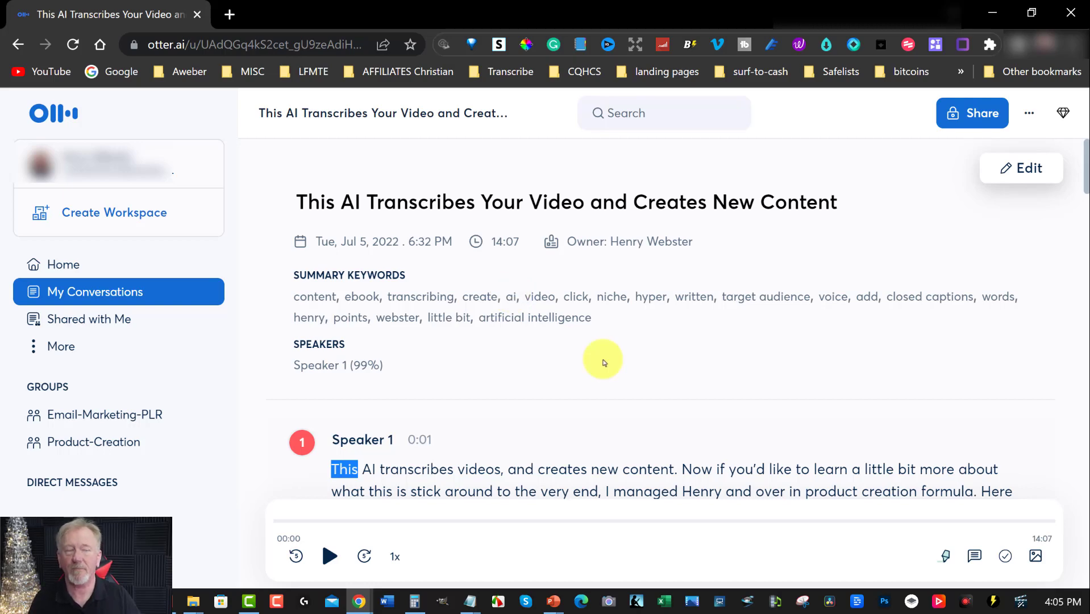
click(988, 11)
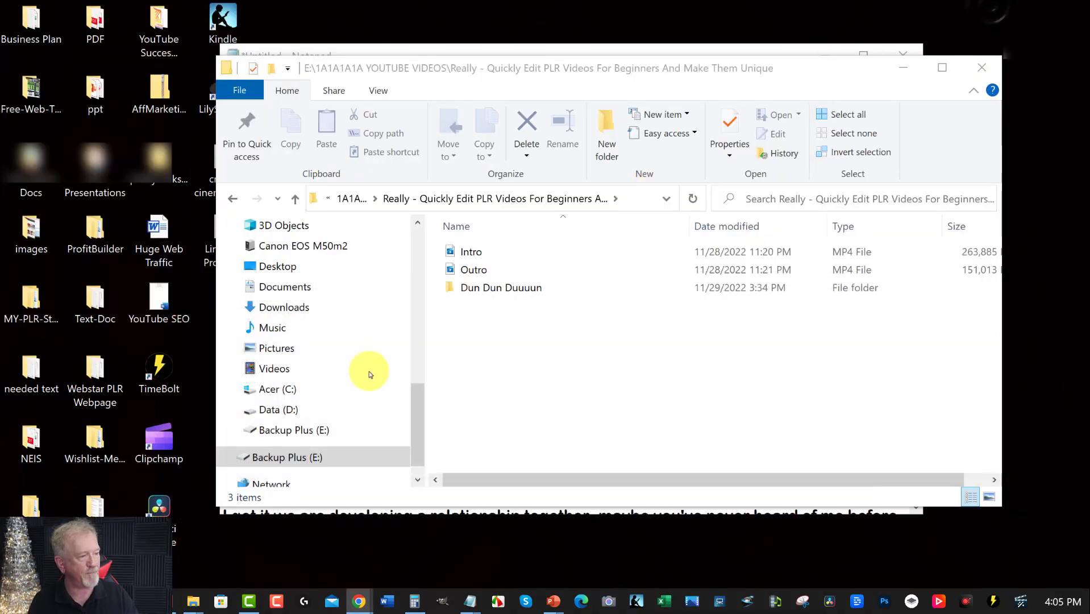
Switch back to Camtasia and separate the audio from the video of the Video-2-Lesson-1-Affiliate-Marketing clip.
click(249, 602)
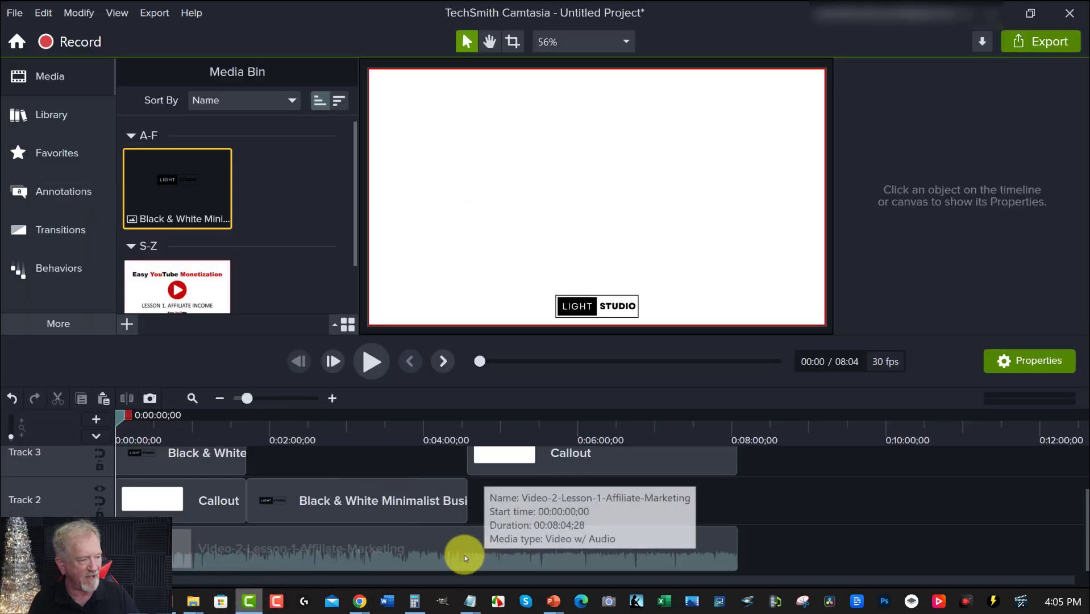
right_click(208, 547)
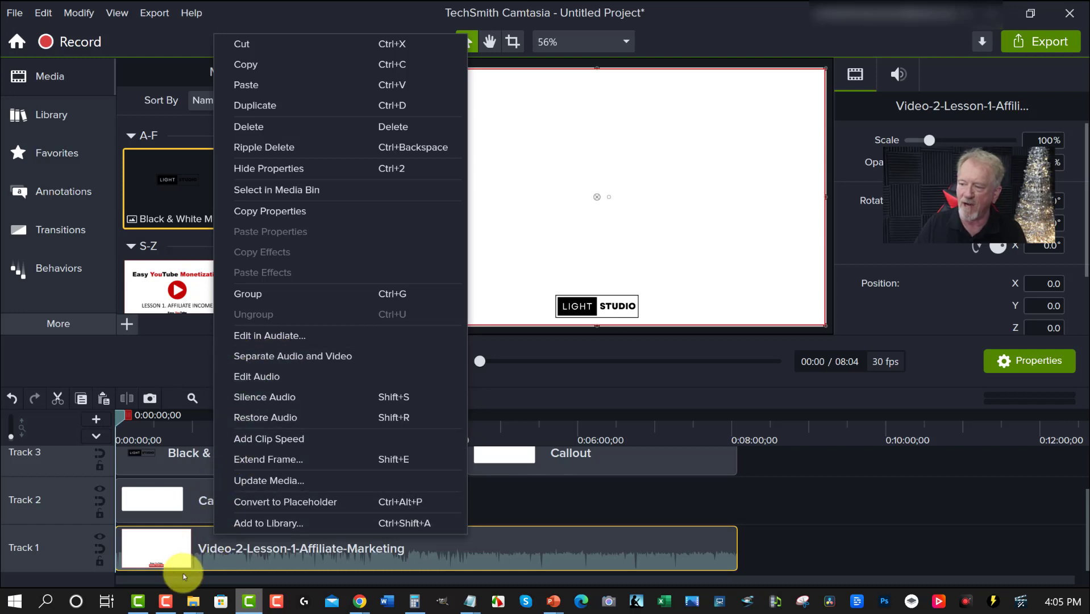
click(203, 552)
right_click(196, 546)
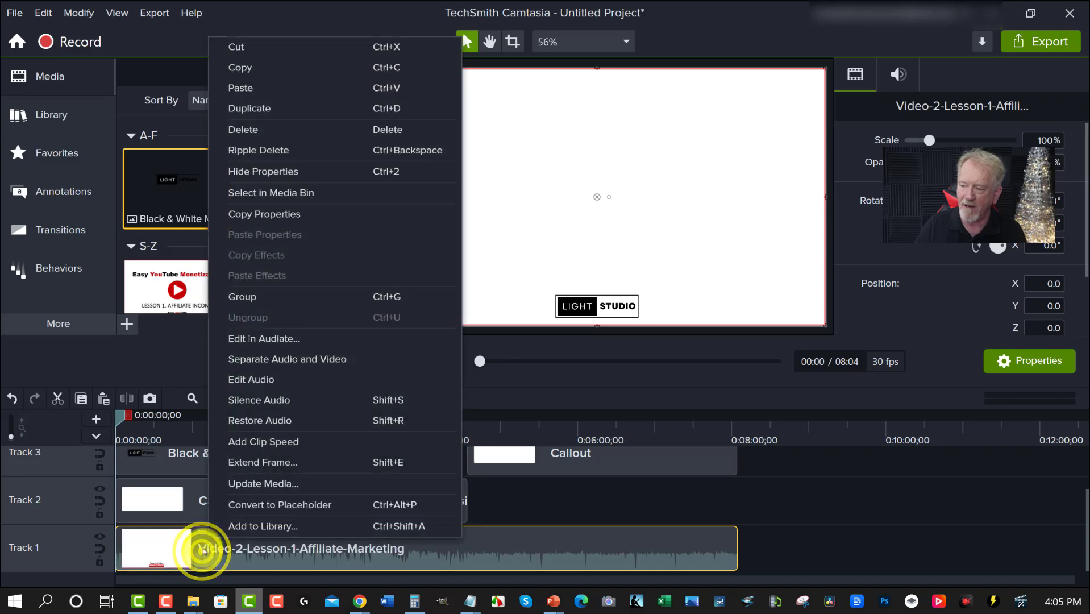
click(248, 359)
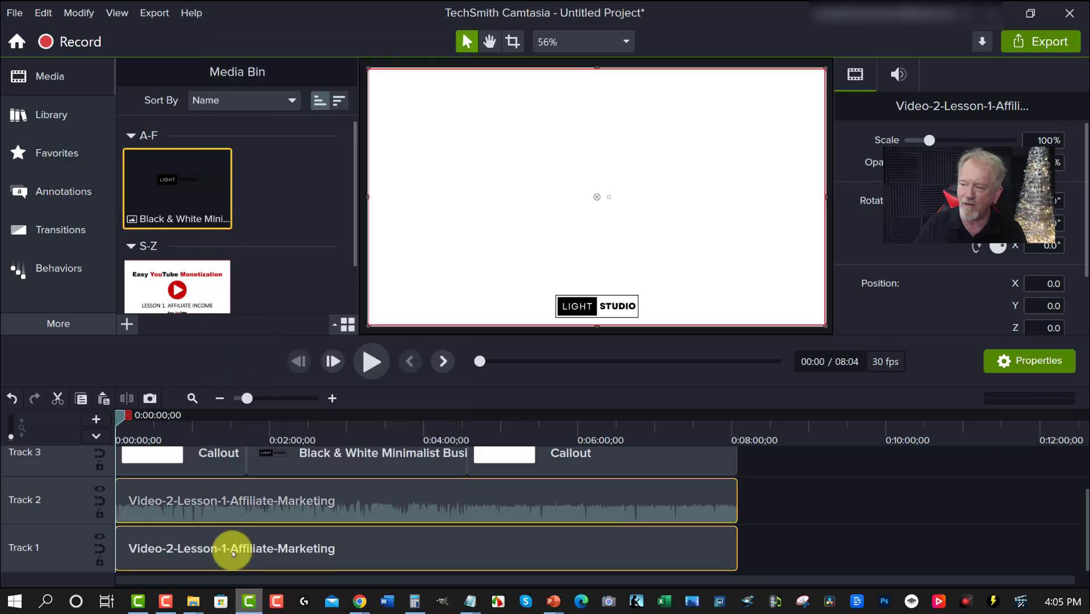